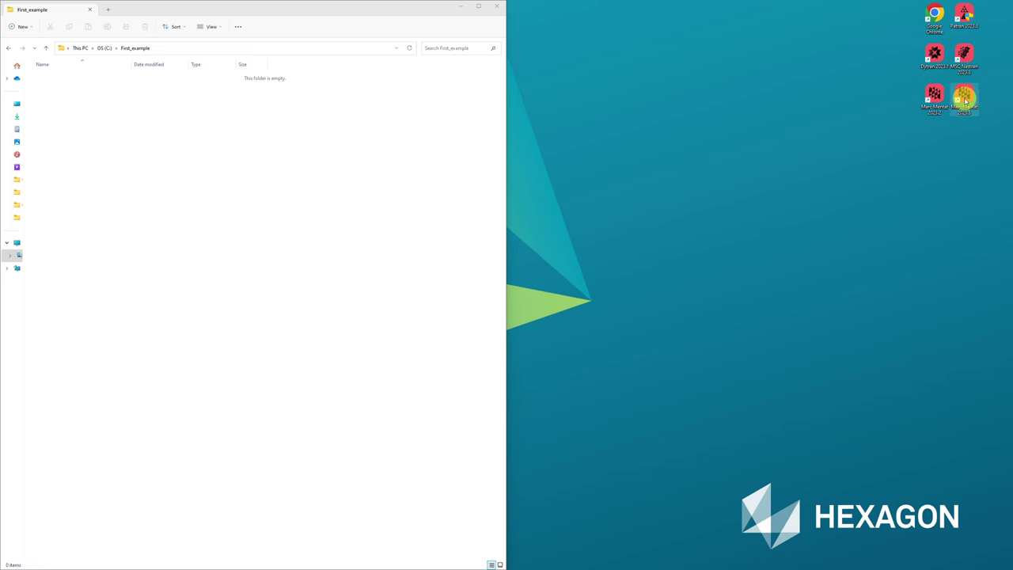
# Move the Marc Mentat 2023.3 desktop shortcut and launch it to get an empty model9.
pyautogui.moveTo(965, 100); pyautogui.dragTo(734, 190)
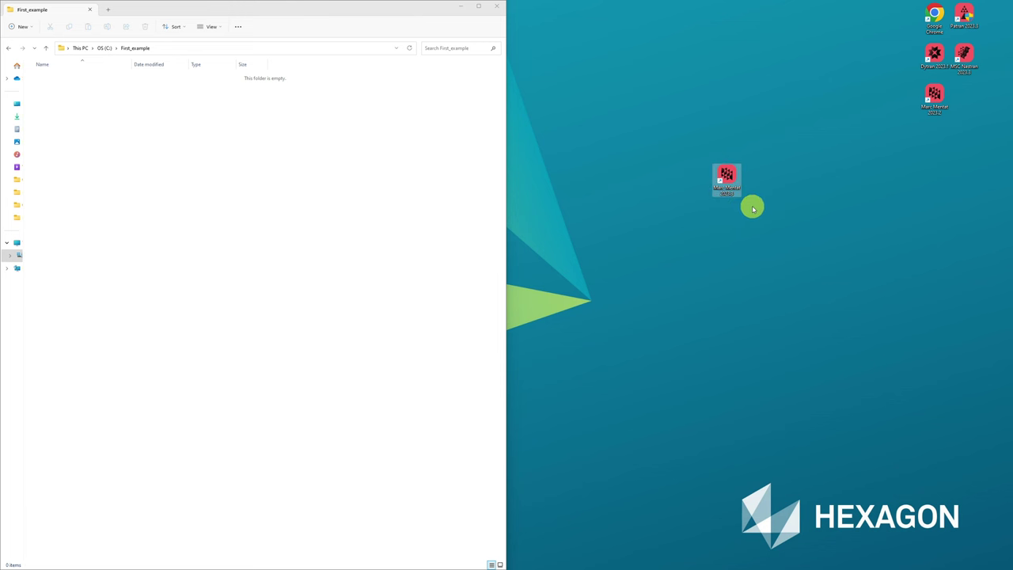
pyautogui.doubleClick(726, 176)
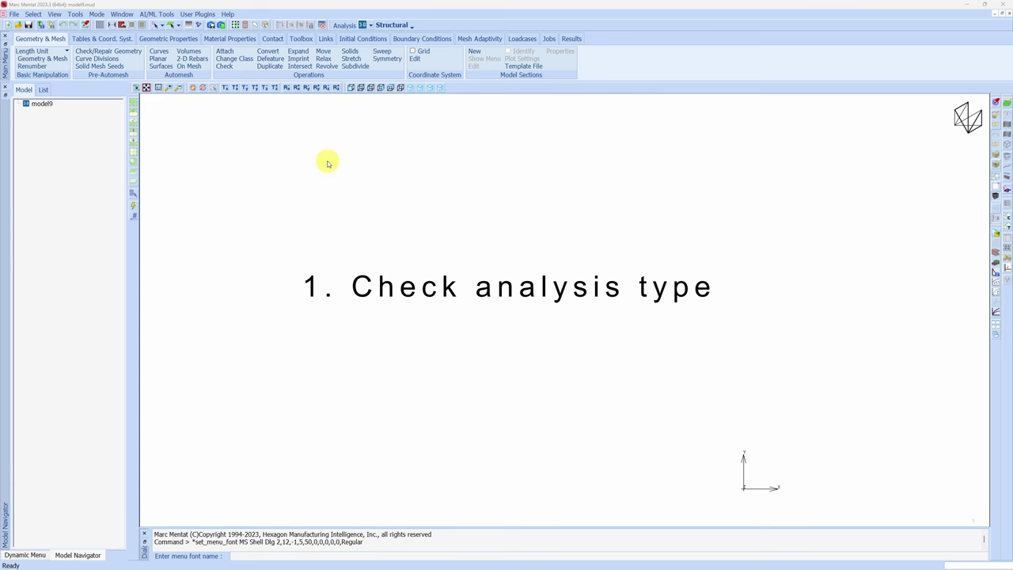
# Set model9 to a 3-D Structural analysis with Meter as the length unit.
pyautogui.click(371, 26)
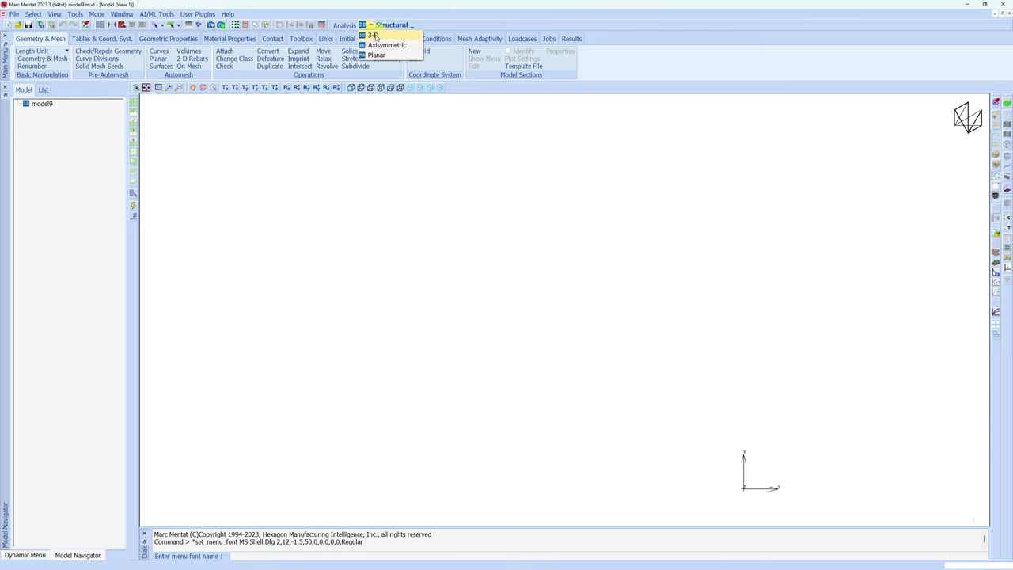
pyautogui.click(375, 36)
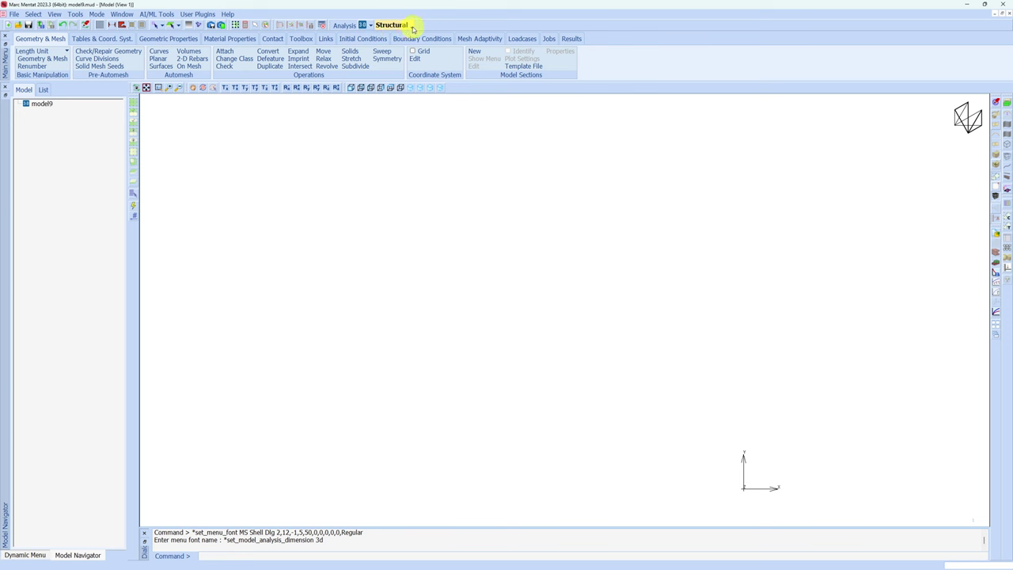
pyautogui.click(411, 25)
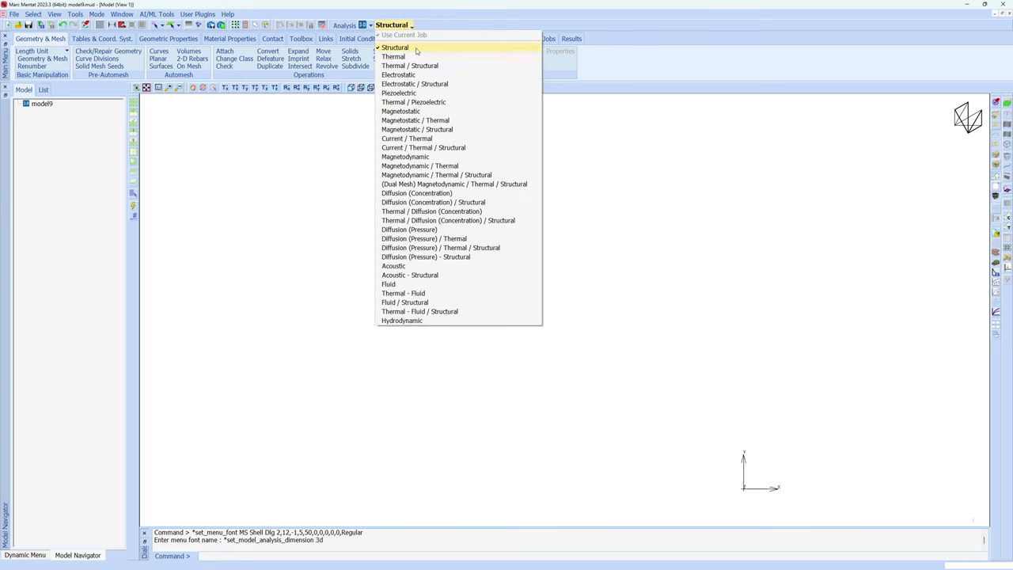
pyautogui.click(412, 49)
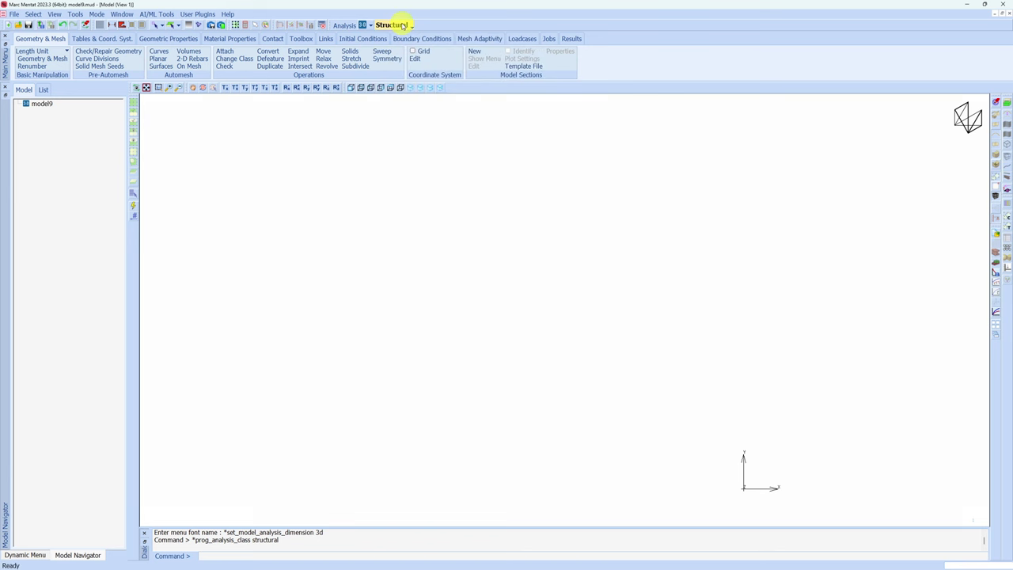
pyautogui.click(65, 53)
pyautogui.click(30, 87)
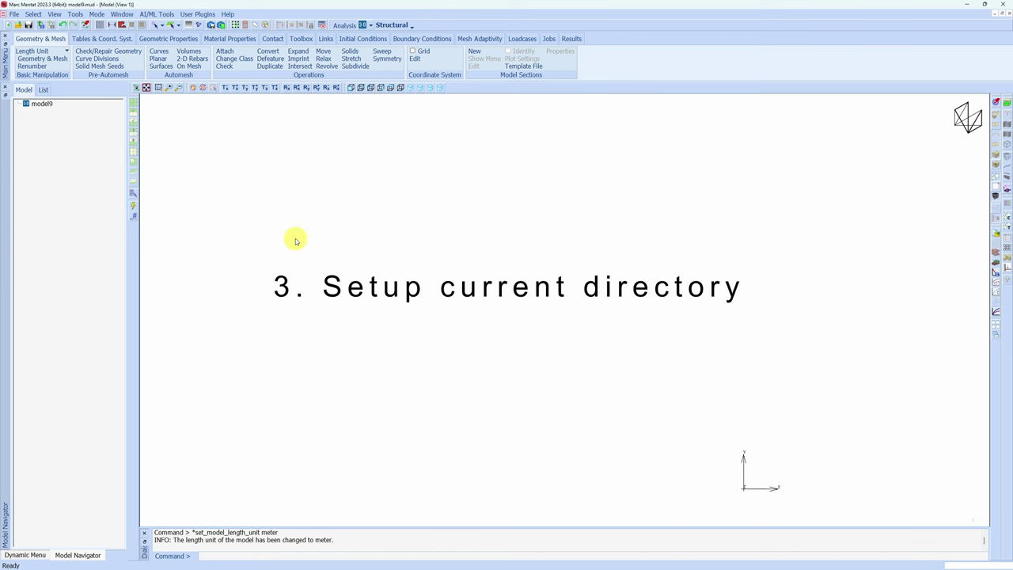
# Make C:\First_example the current directory through File > Current Directory.
pyautogui.click(14, 14)
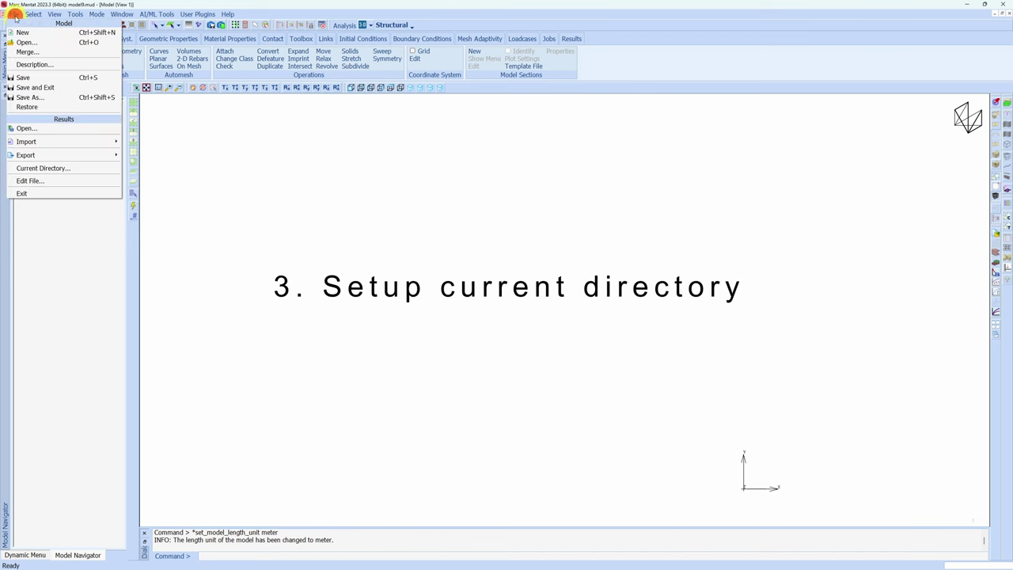
pyautogui.click(44, 168)
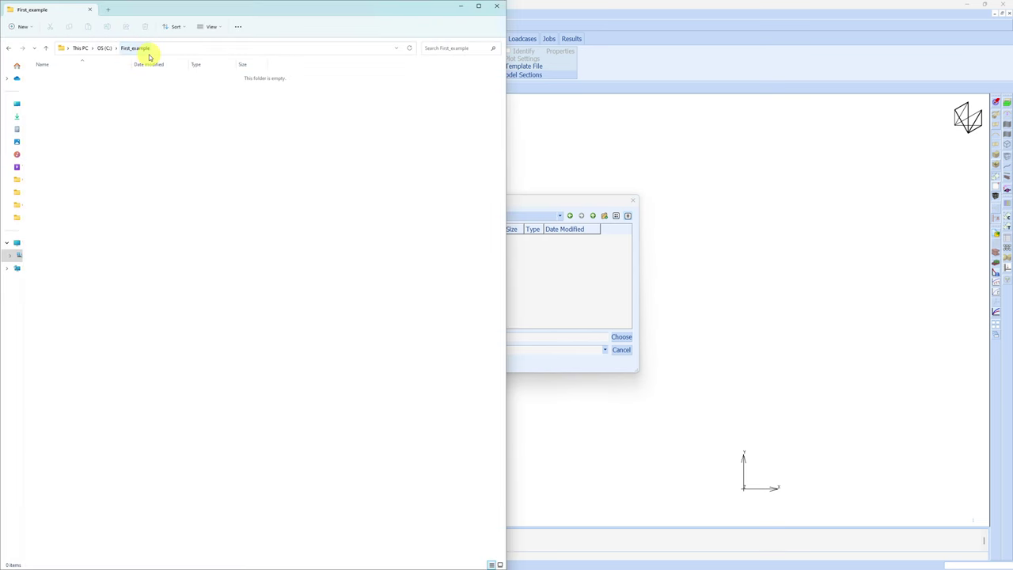
pyautogui.click(582, 291)
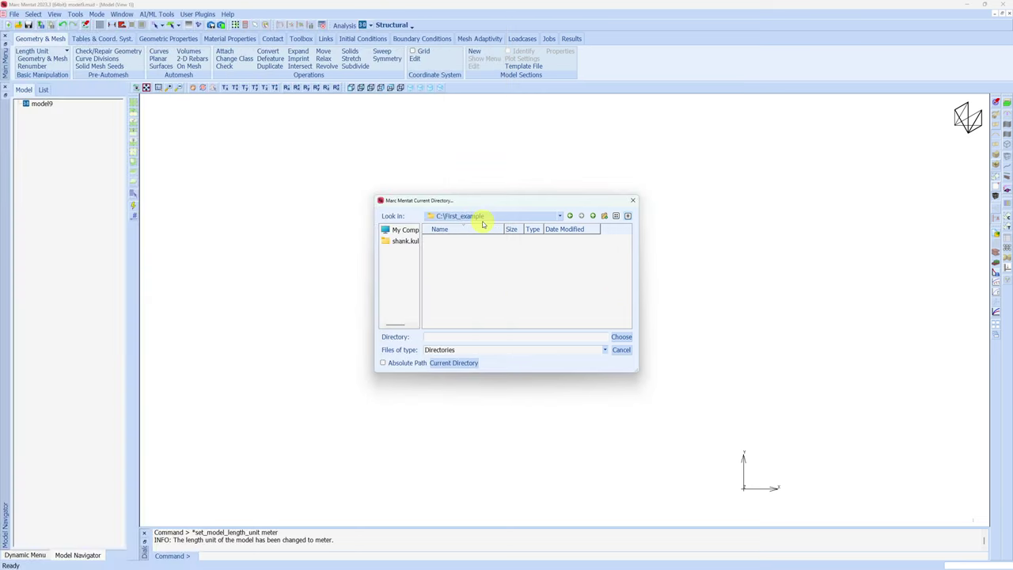
pyautogui.click(617, 336)
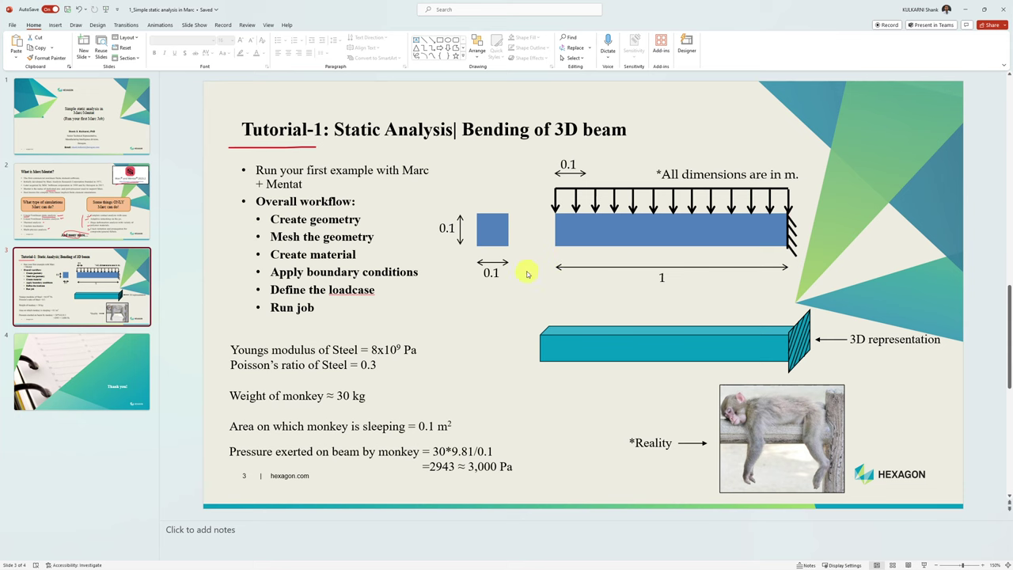
pyautogui.click(965, 8)
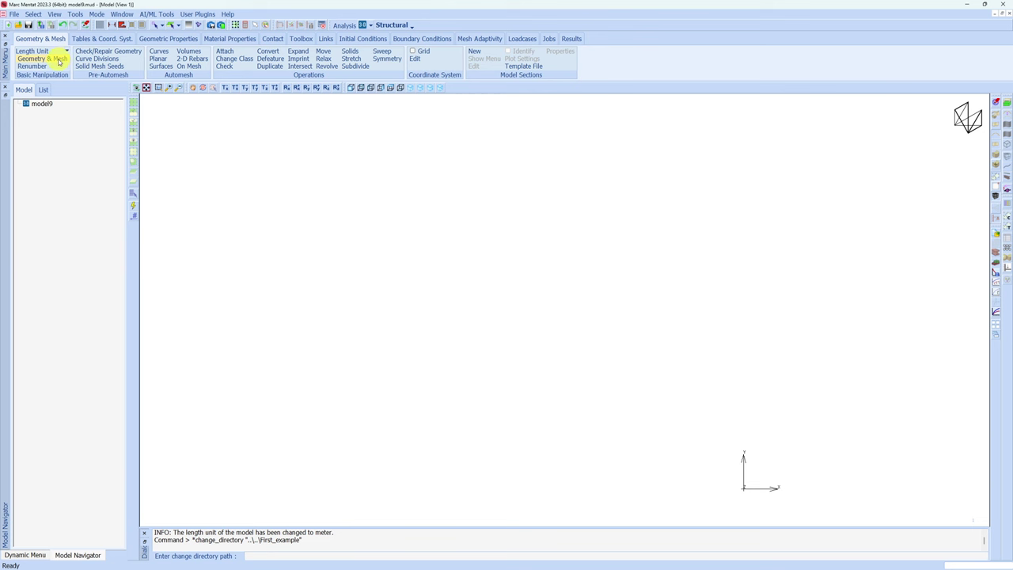
# Add Block solid1 with origin 0 0 0 and dimensions 0.1 × 0.1 × 1.
pyautogui.click(60, 60)
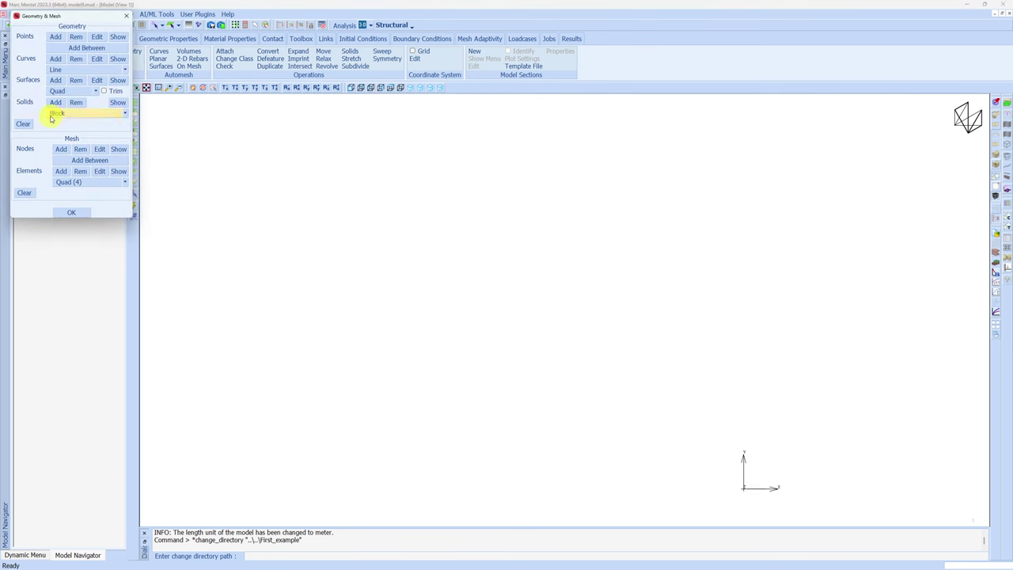
pyautogui.click(125, 115)
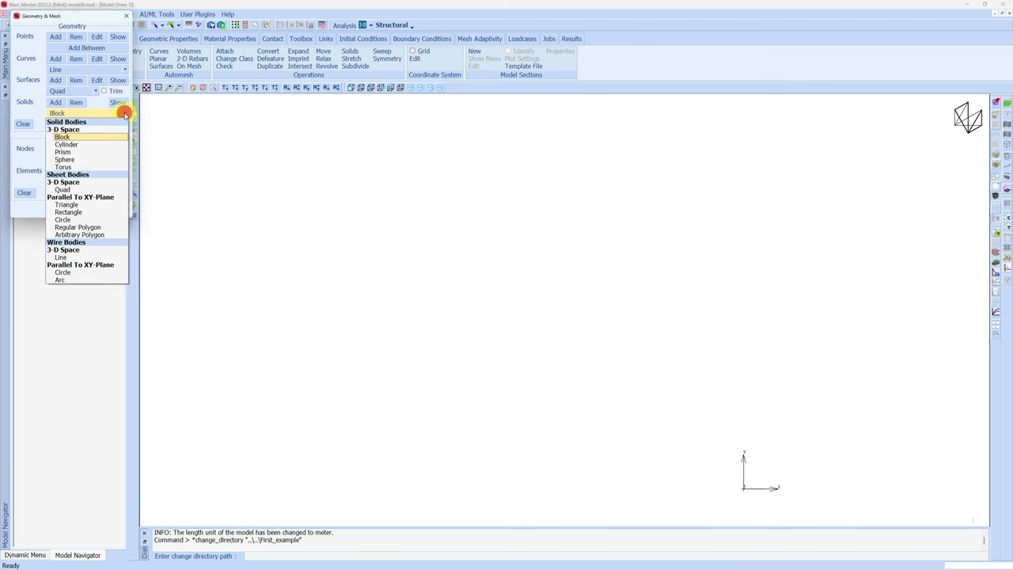
pyautogui.click(68, 137)
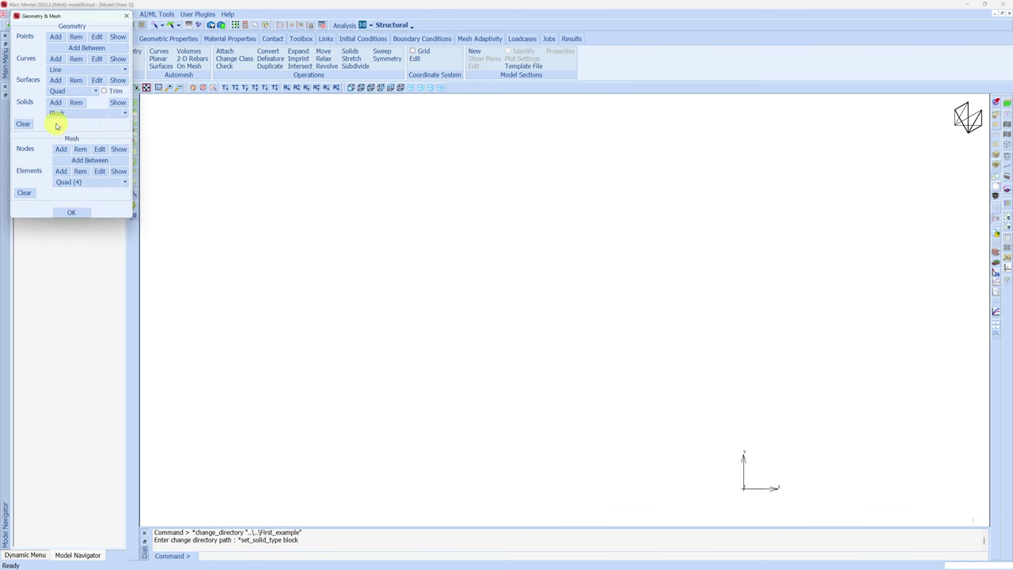
pyautogui.click(56, 103)
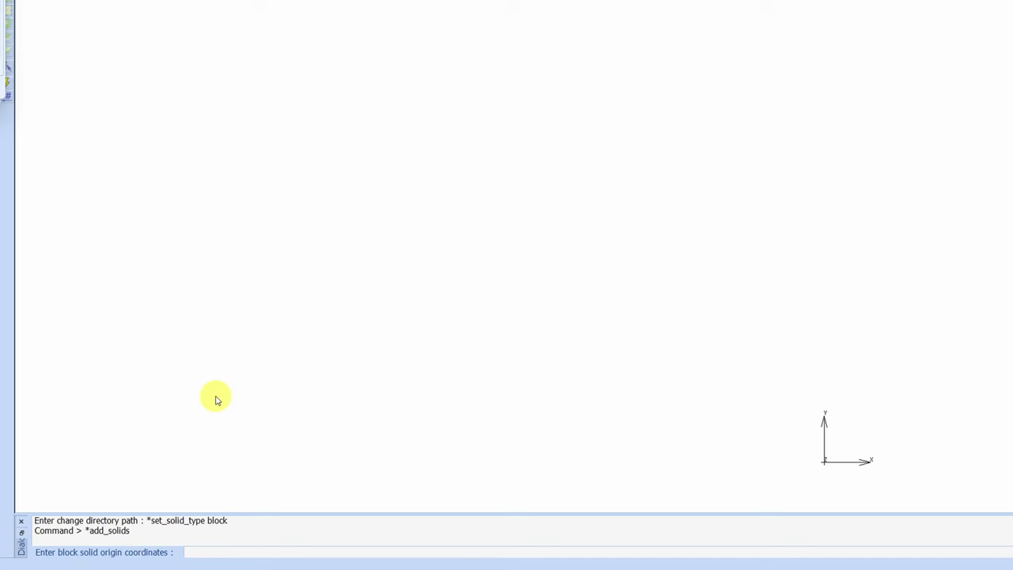
pyautogui.write('0 0 0')
pyautogui.press('Return')
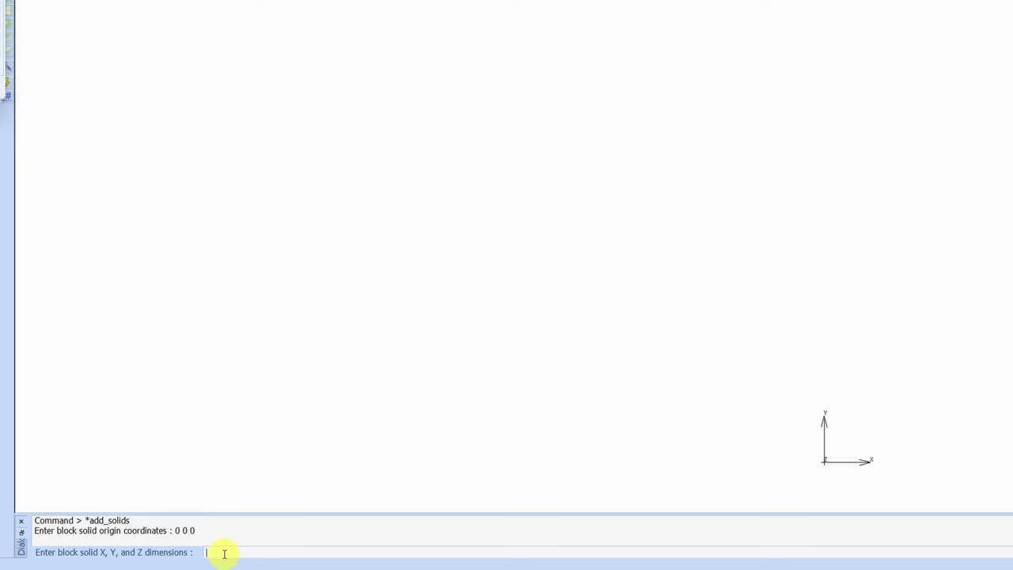
pyautogui.write('0.1 0.1 1')
pyautogui.press('Return')
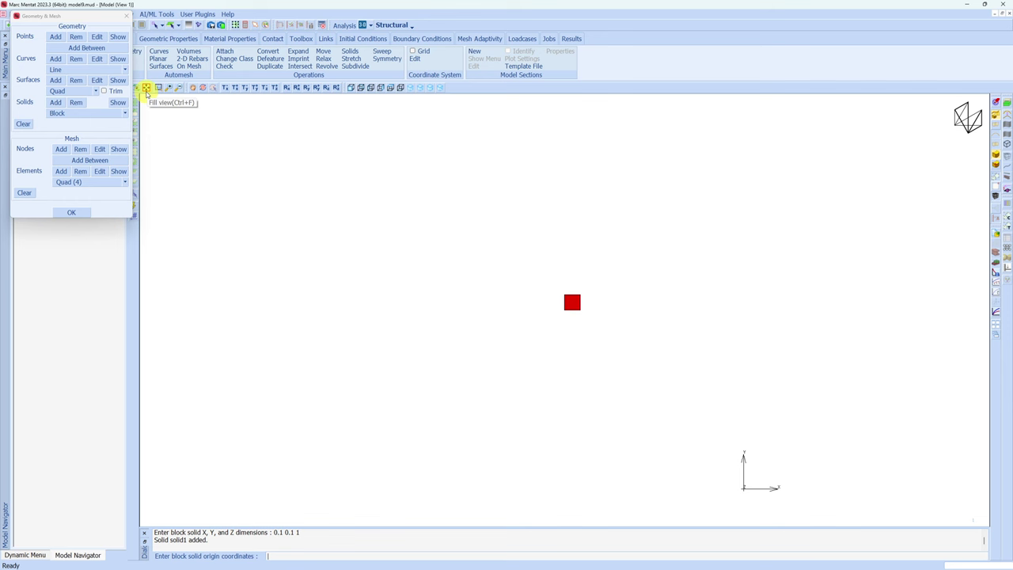
# Fit solid1 to the view, rotate it into 3-D perspective, and close Geometry & Mesh.
pyautogui.click(146, 90)
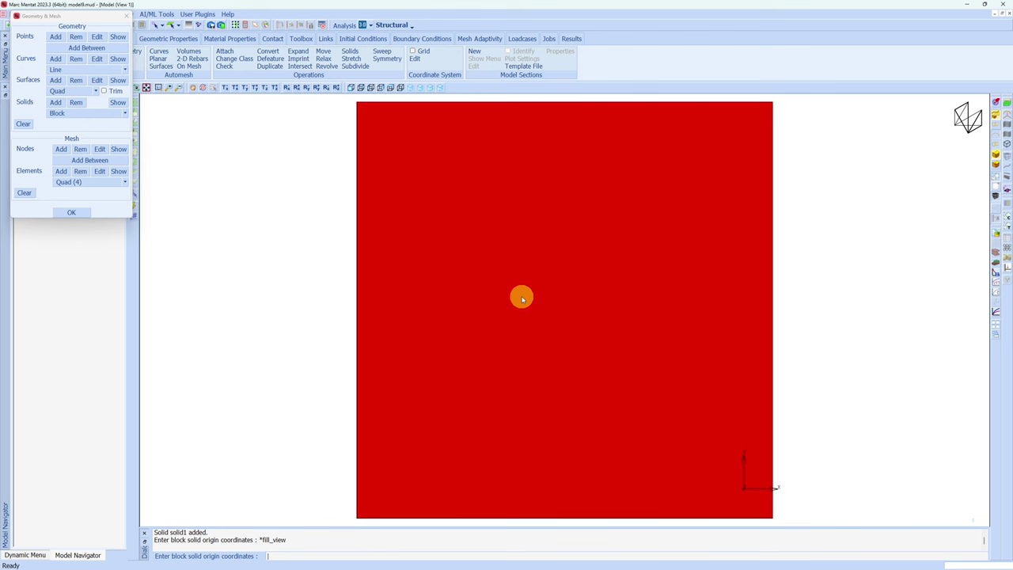
pyautogui.hotkey('ctrl', 'alt')
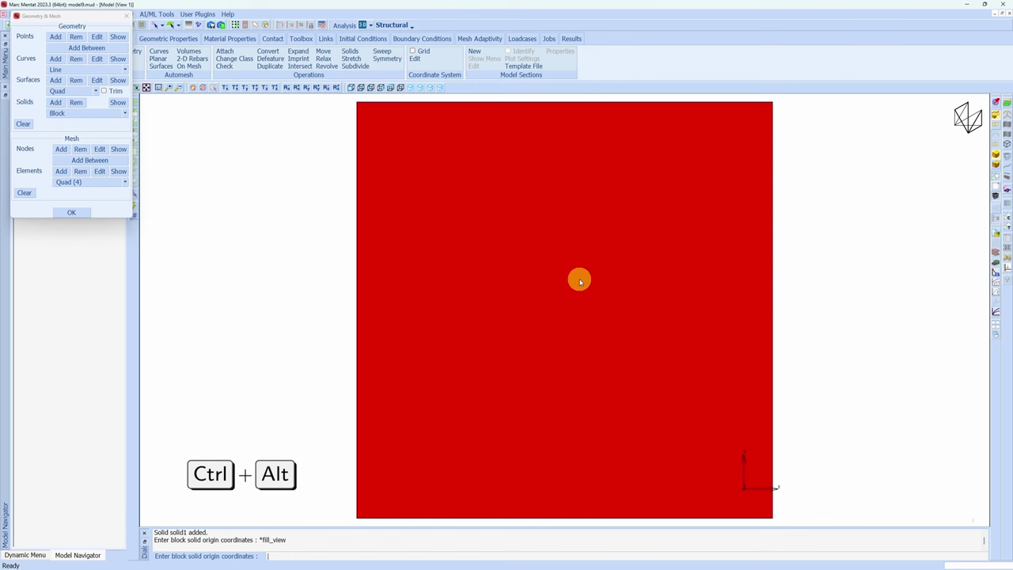
pyautogui.keyDown('ctrl'); pyautogui.keyDown('alt'); pyautogui.moveTo(580, 277); pyautogui.dragTo(553, 293, button='middle'); pyautogui.keyUp('alt'); pyautogui.keyUp('ctrl')
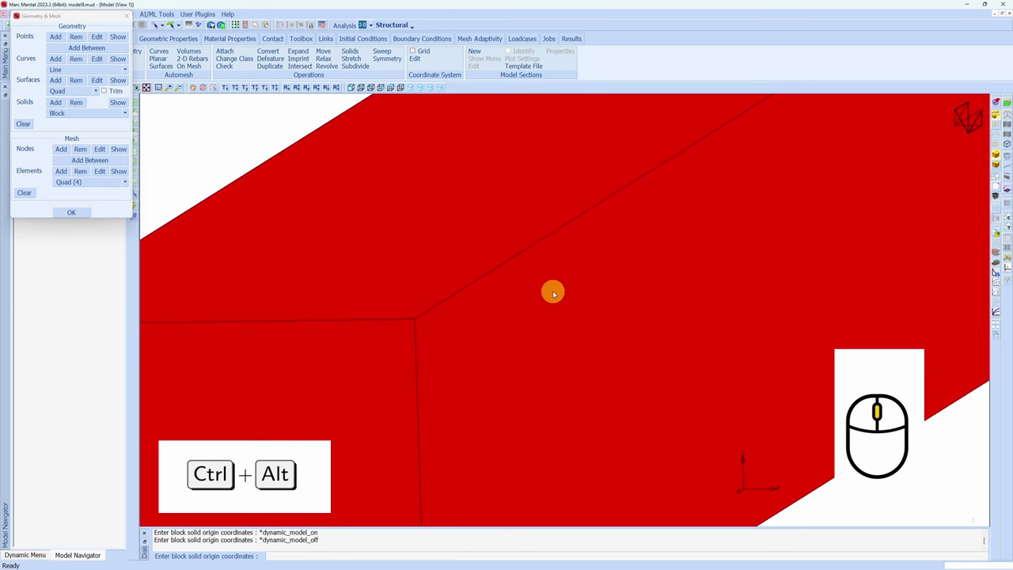
pyautogui.scroll(-5, 553, 293)
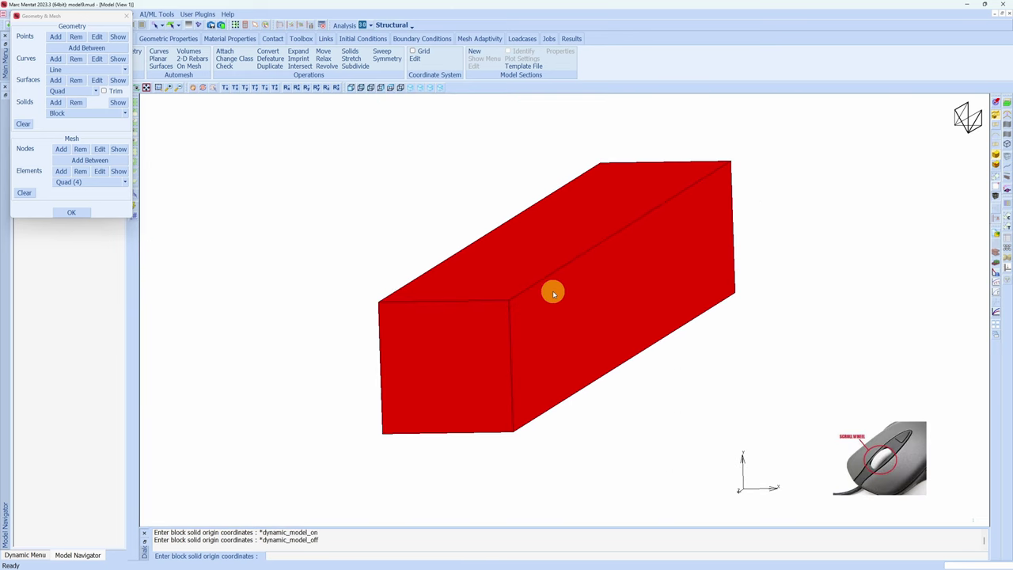
pyautogui.scroll(1, 553, 293)
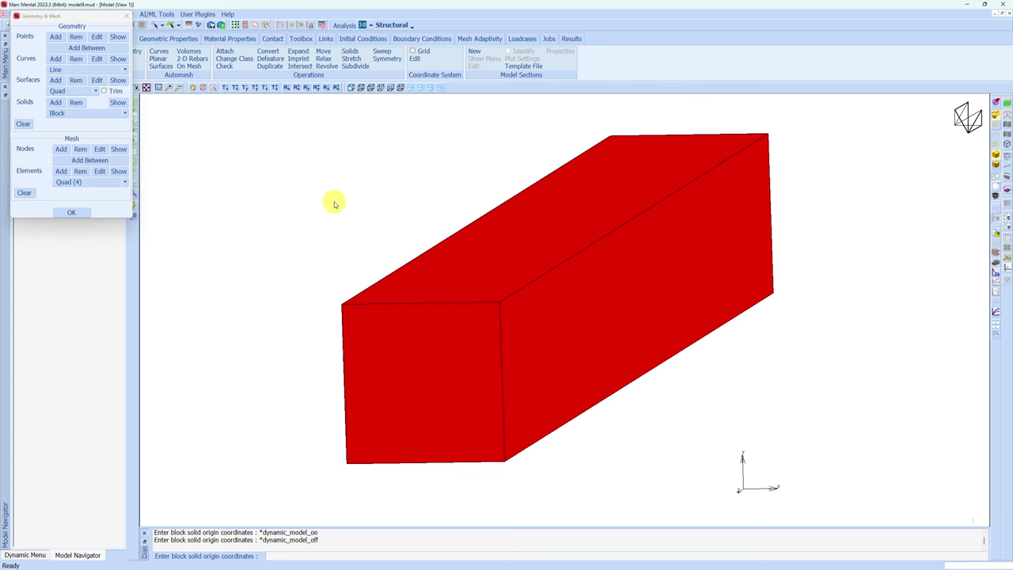
pyautogui.click(192, 88)
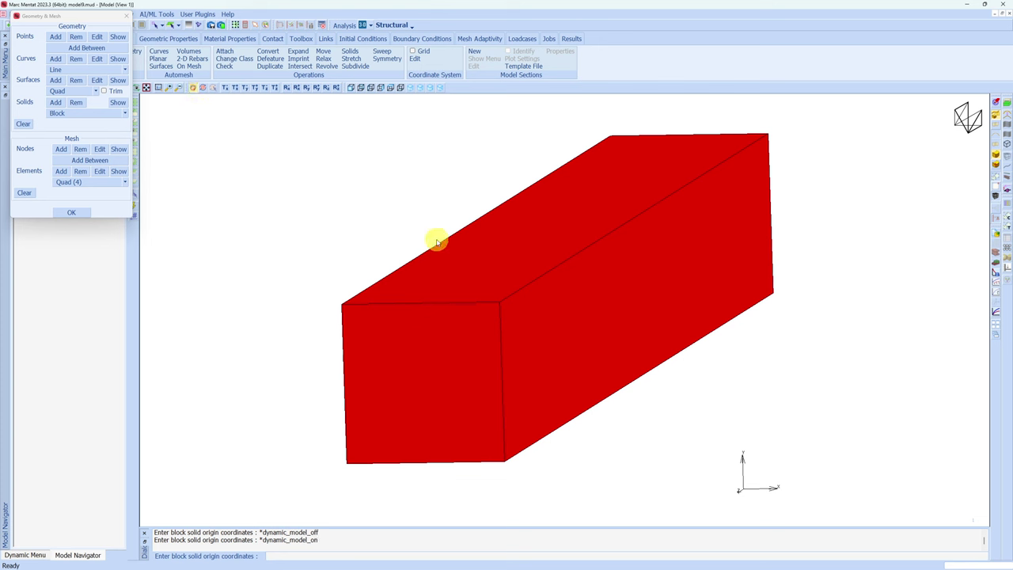
pyautogui.moveTo(446, 267); pyautogui.dragTo(432, 282, button='middle')
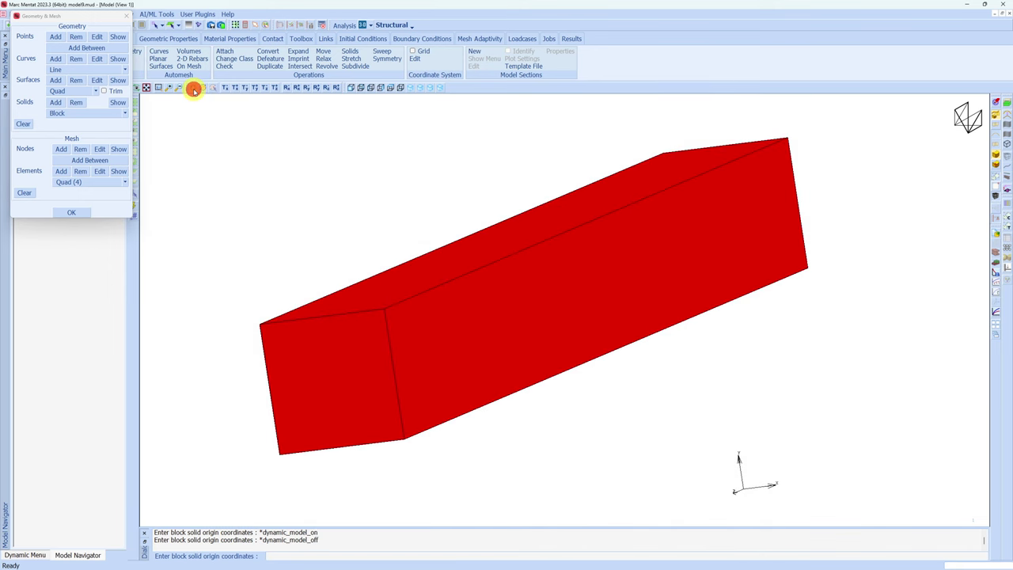
pyautogui.click(194, 91)
pyautogui.keyDown('ctrl'); pyautogui.keyDown('alt'); pyautogui.moveTo(331, 234); pyautogui.dragTo(332, 235, button='middle'); pyautogui.keyUp('alt'); pyautogui.keyUp('ctrl')
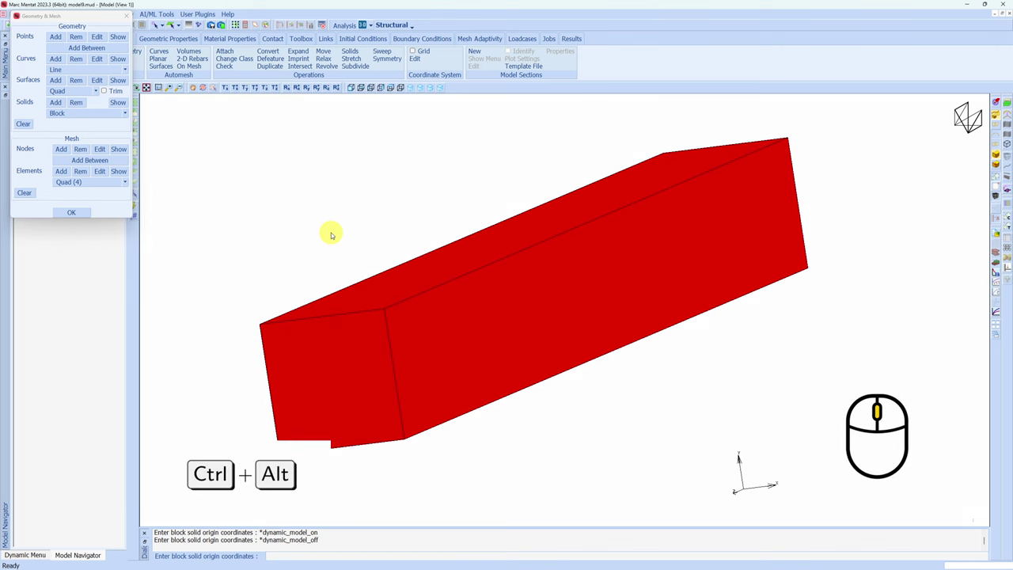
pyautogui.click(127, 16)
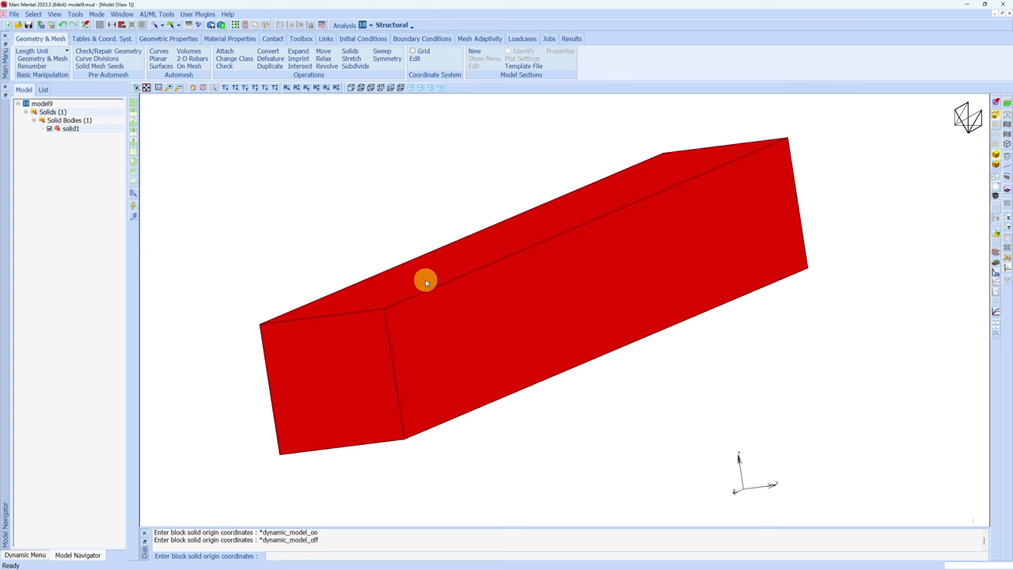
# Tet-mesh solid1 with the default automesh settings and rotate to inspect the mesh.
pyautogui.click(190, 53)
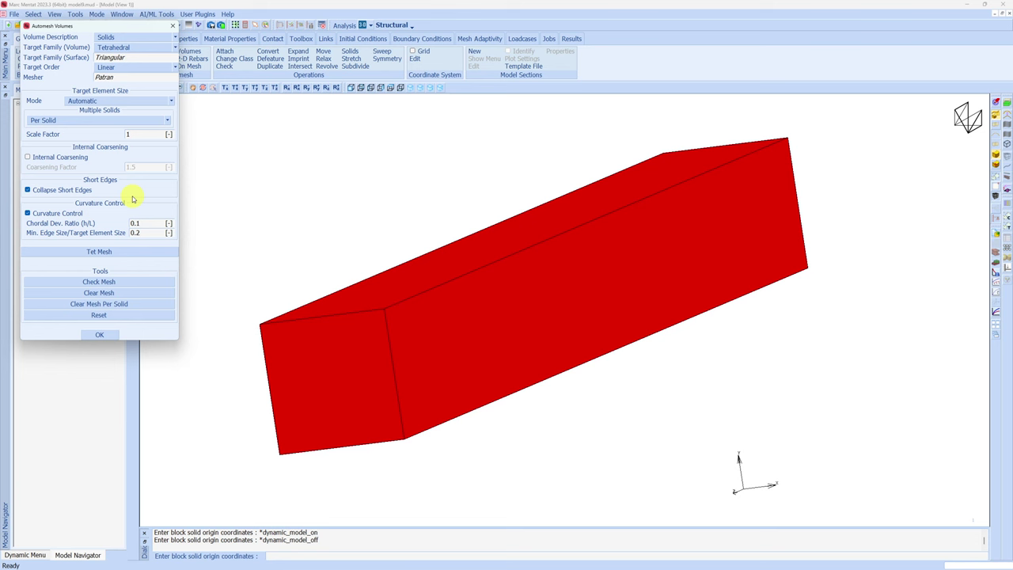
pyautogui.click(99, 253)
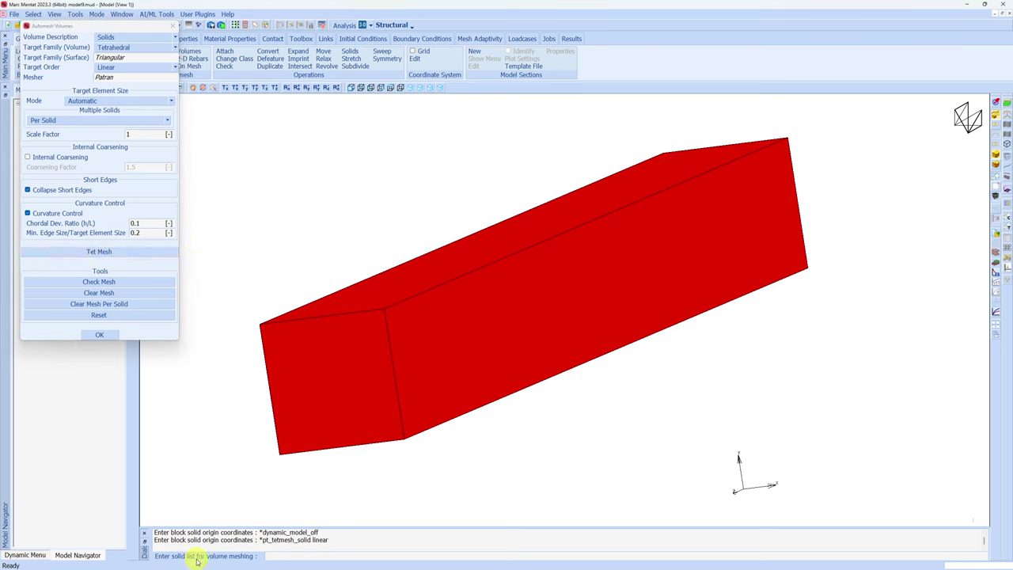
pyautogui.click(420, 327)
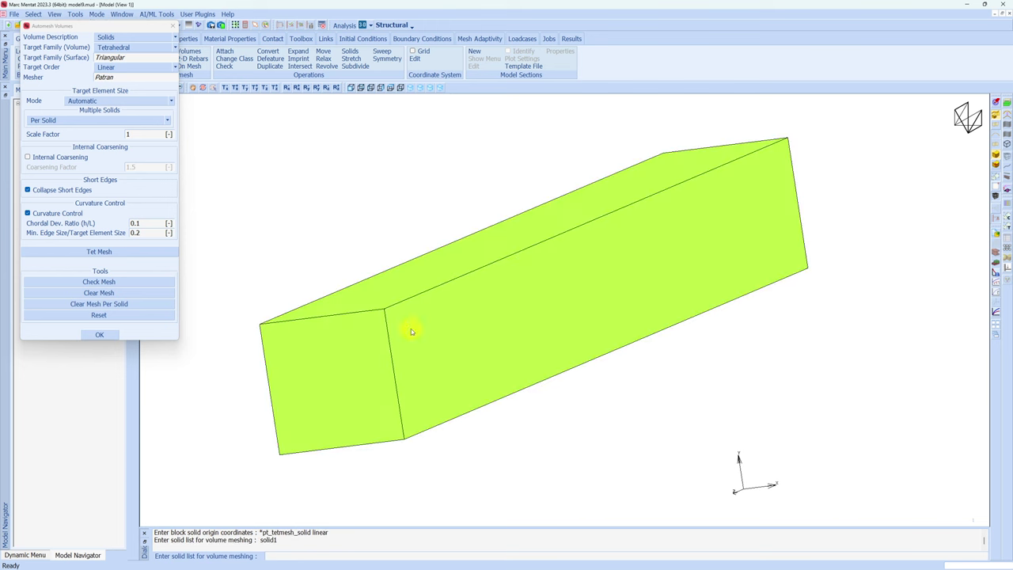
pyautogui.rightClick(280, 211)
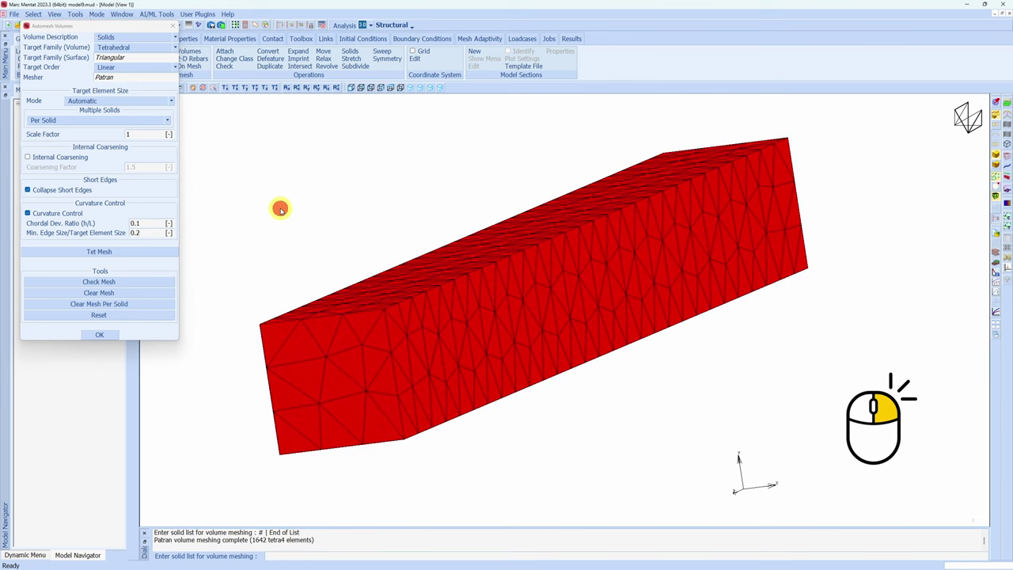
pyautogui.moveTo(418, 278); pyautogui.dragTo(435, 281)
pyautogui.moveTo(434, 281)
pyautogui.mouseDown(button='right')
pyautogui.moveTo(448, 321)
pyautogui.moveTo(579, 222)
pyautogui.moveTo(583, 289)
pyautogui.moveTo(602, 295)
pyautogui.moveTo(404, 366)
pyautogui.moveTo(440, 337)
pyautogui.moveTo(416, 359)
pyautogui.mouseUp(button='right')
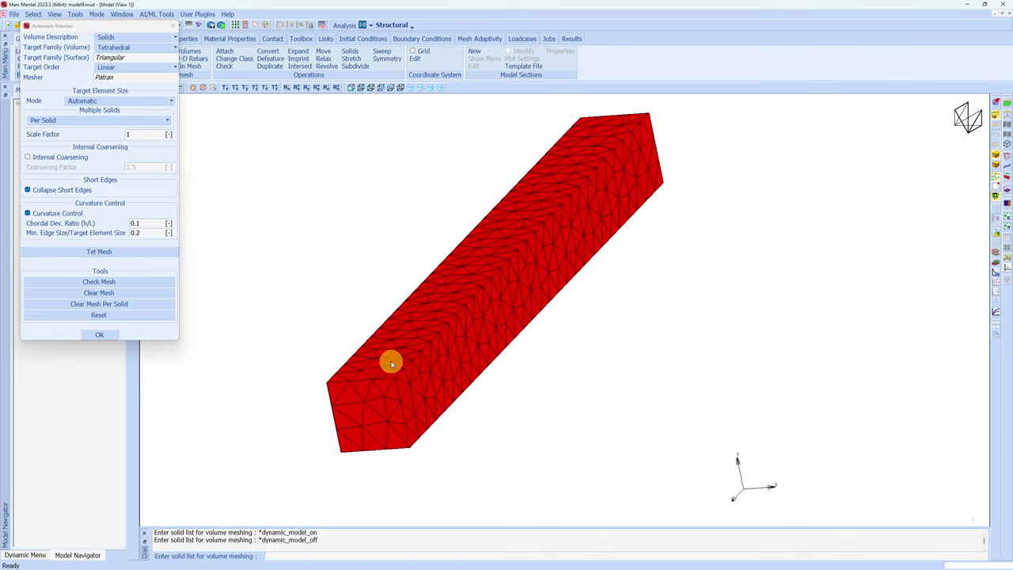
# Remesh solid1 at a 0.5 scale factor, giving 13709 tetra4 elements.
pyautogui.click(131, 134)
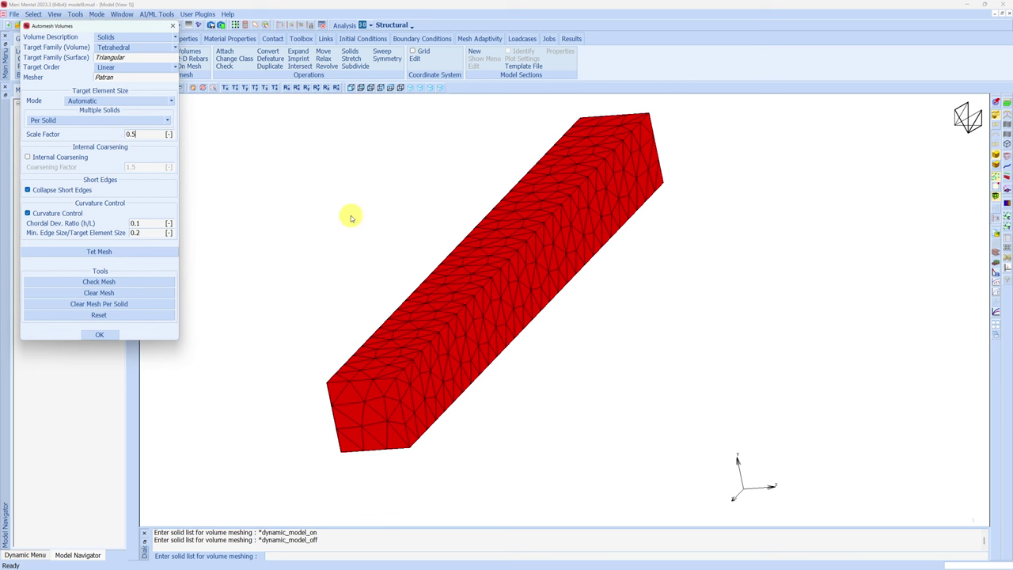
pyautogui.click(129, 252)
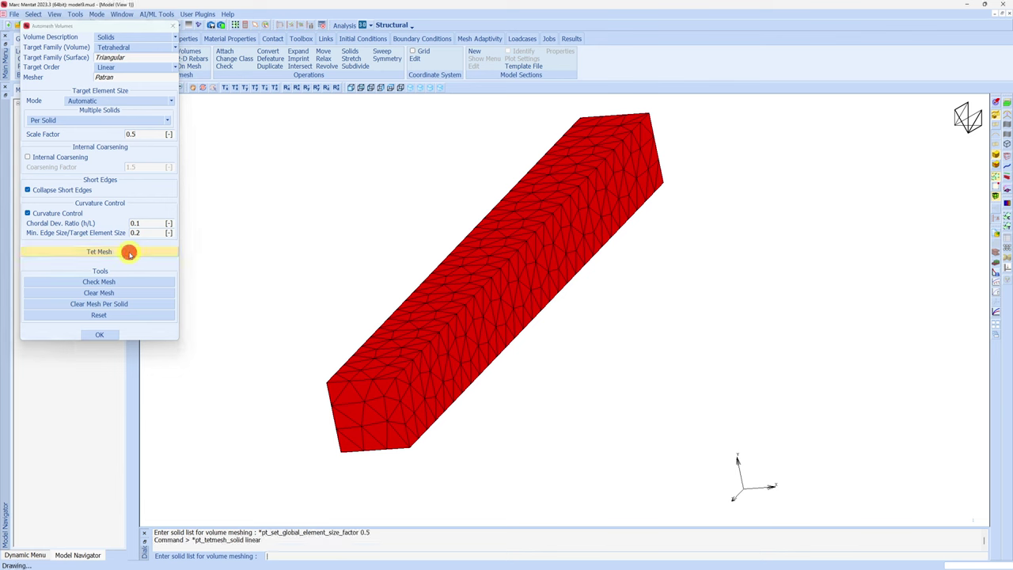
pyautogui.click(421, 339)
pyautogui.rightClick(302, 228)
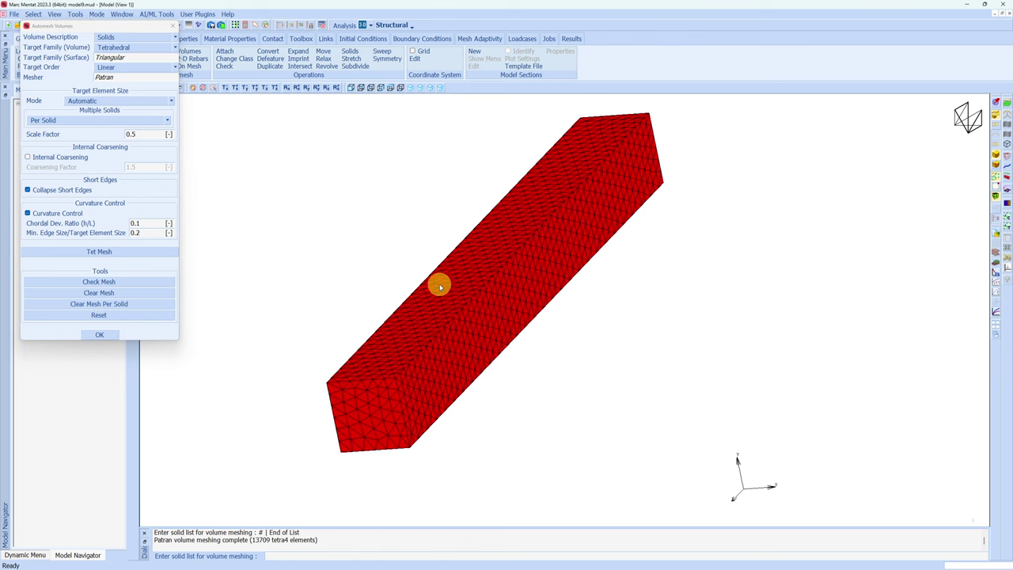
pyautogui.click(101, 335)
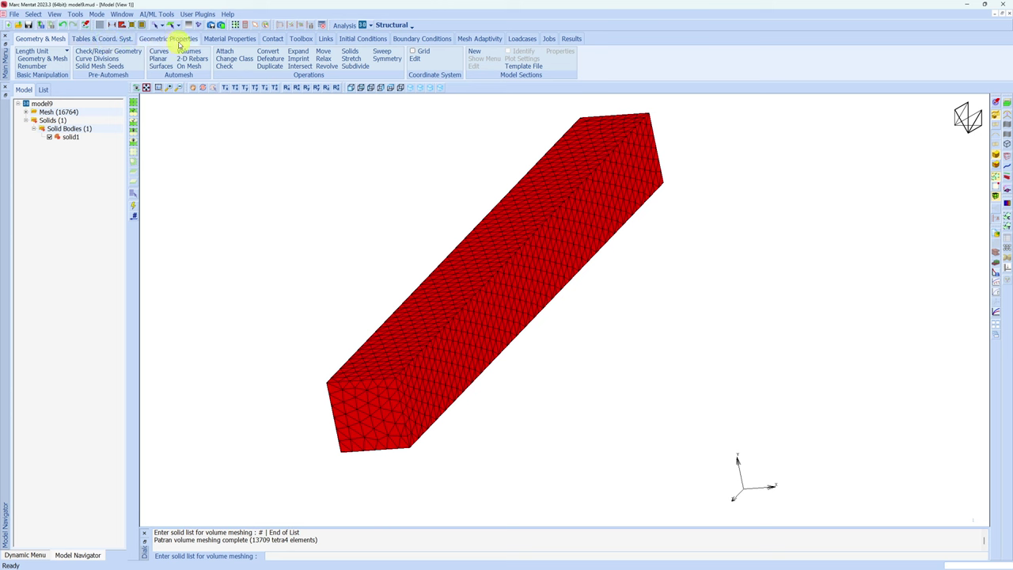
# Create a new standard material named steel.
pyautogui.click(228, 41)
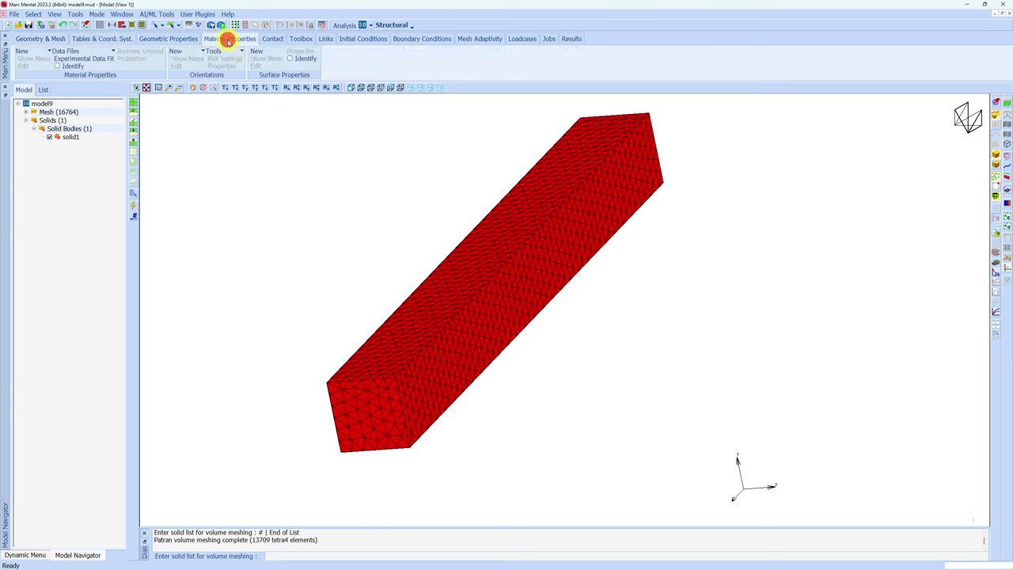
pyautogui.click(44, 51)
pyautogui.click(39, 60)
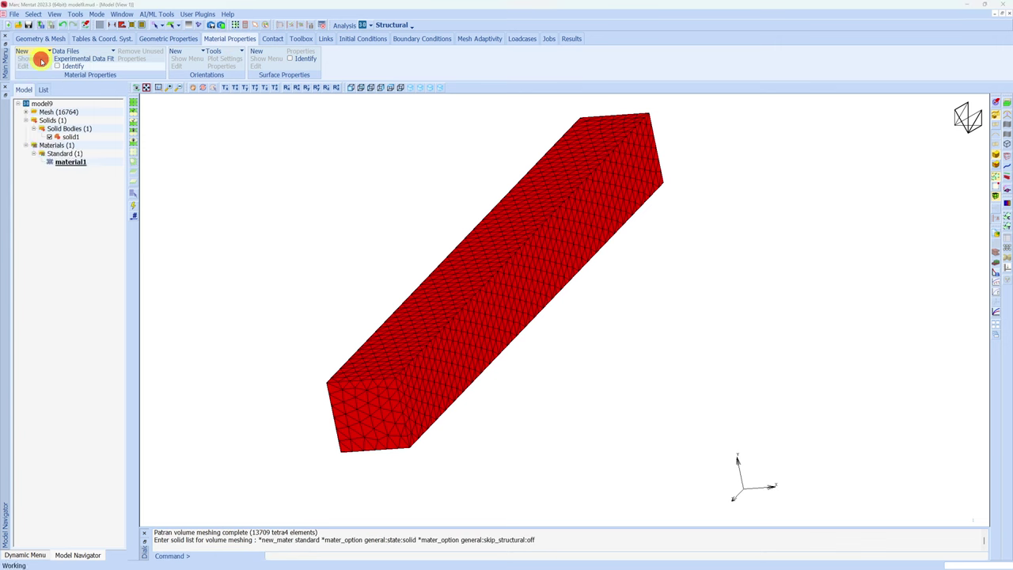
pyautogui.click(120, 47)
pyautogui.moveTo(119, 47); pyautogui.dragTo(84, 47)
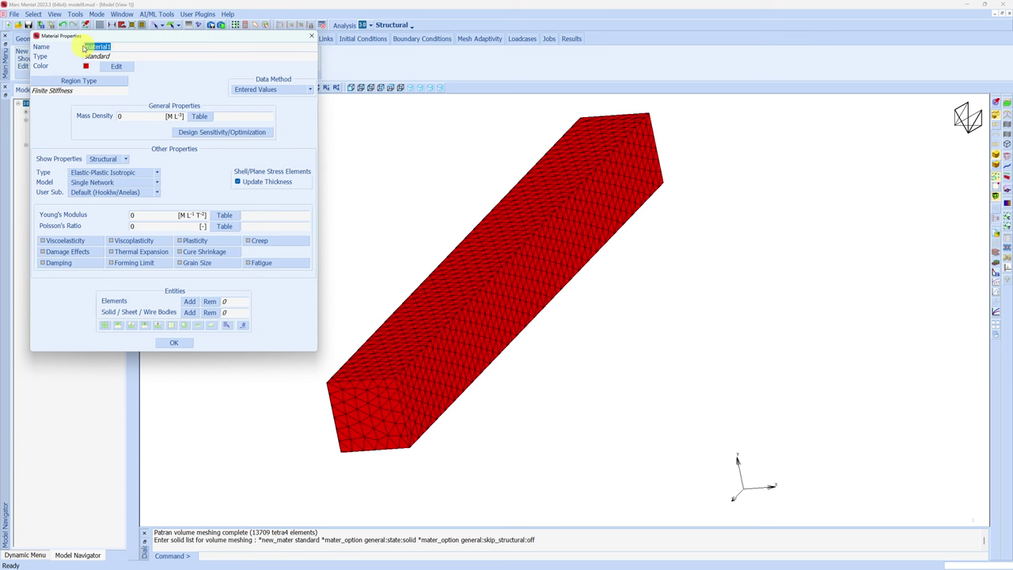
pyautogui.press('BackSpace')
pyautogui.write('steel')
pyautogui.click(132, 216)
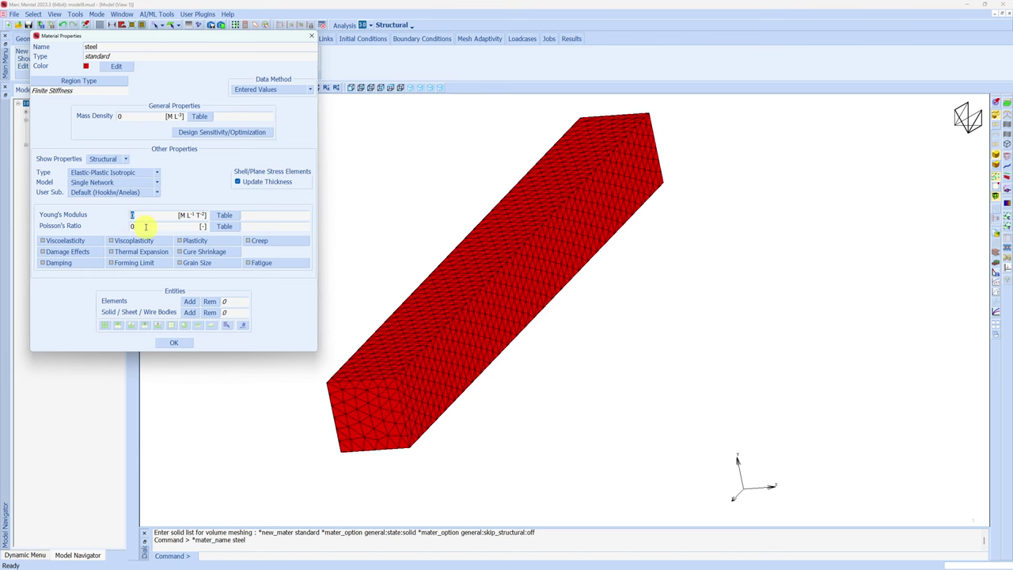
# Give steel Young's modulus 8e9 and Poisson's ratio 0.3, assigned to all existing solids.
pyautogui.hotkey('alt', 'Tab')
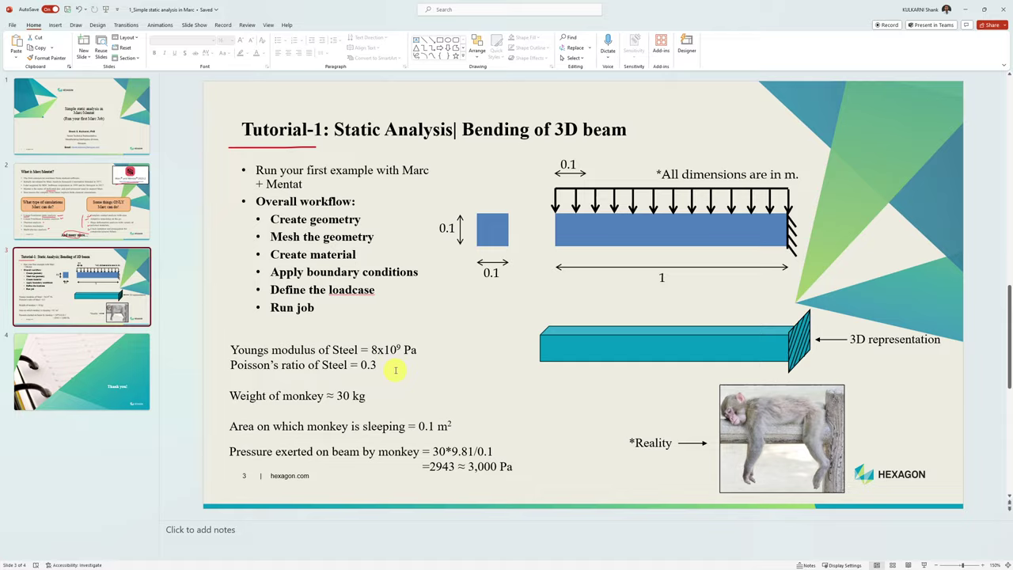
pyautogui.hotkey('alt', 'Tab')
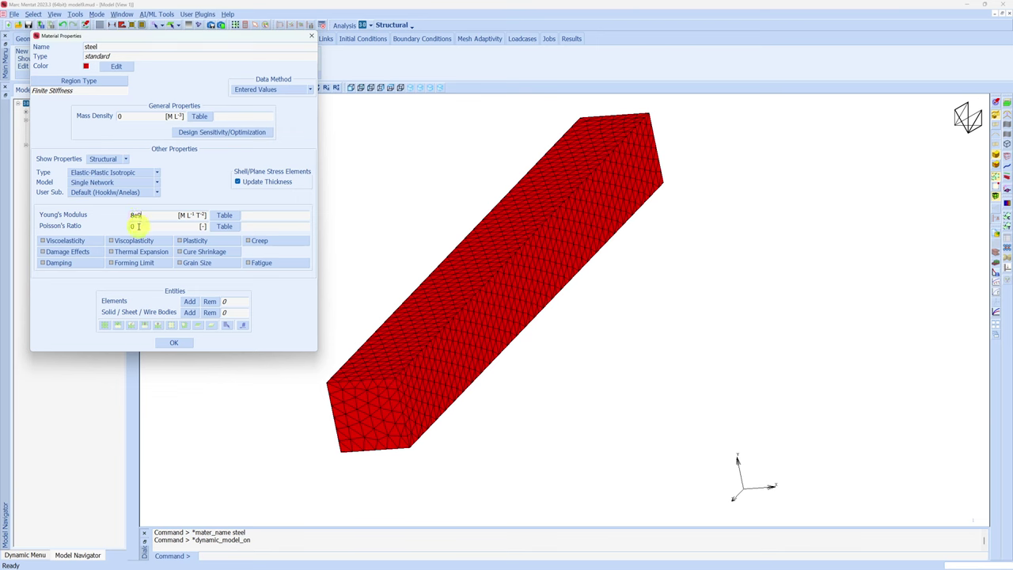
pyautogui.click(138, 225)
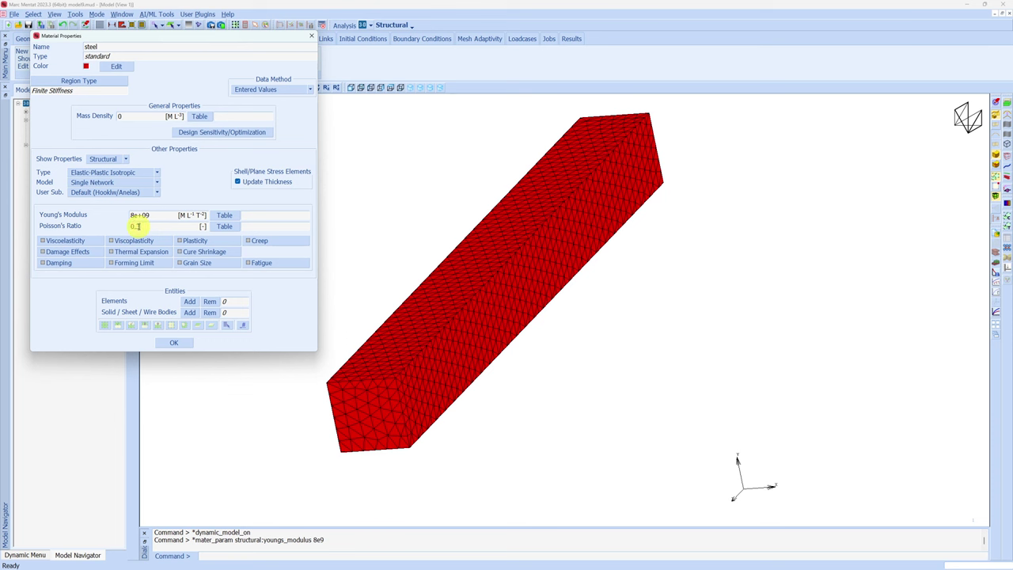
pyautogui.write('3')
pyautogui.click(195, 314)
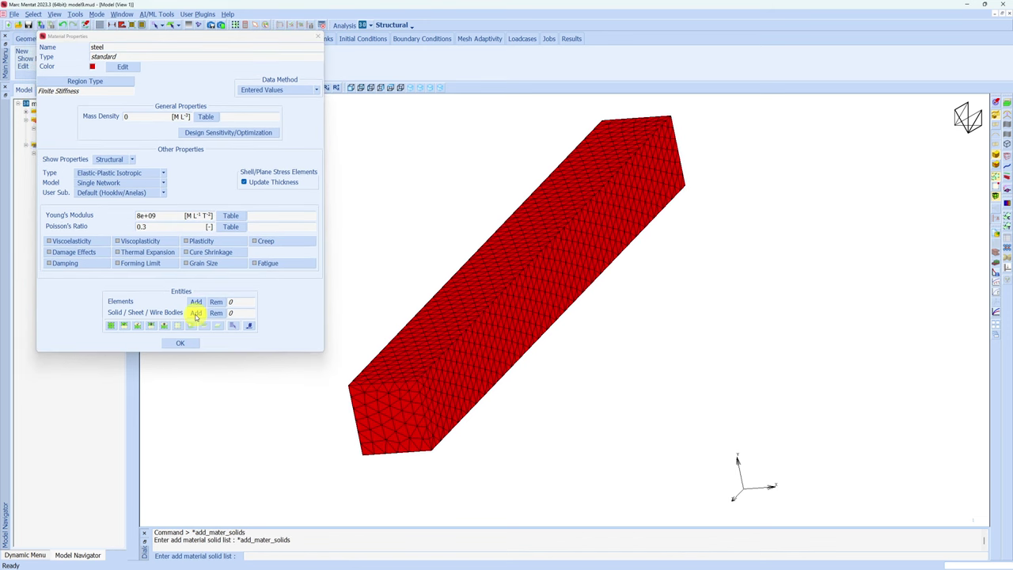
pyautogui.click(196, 314)
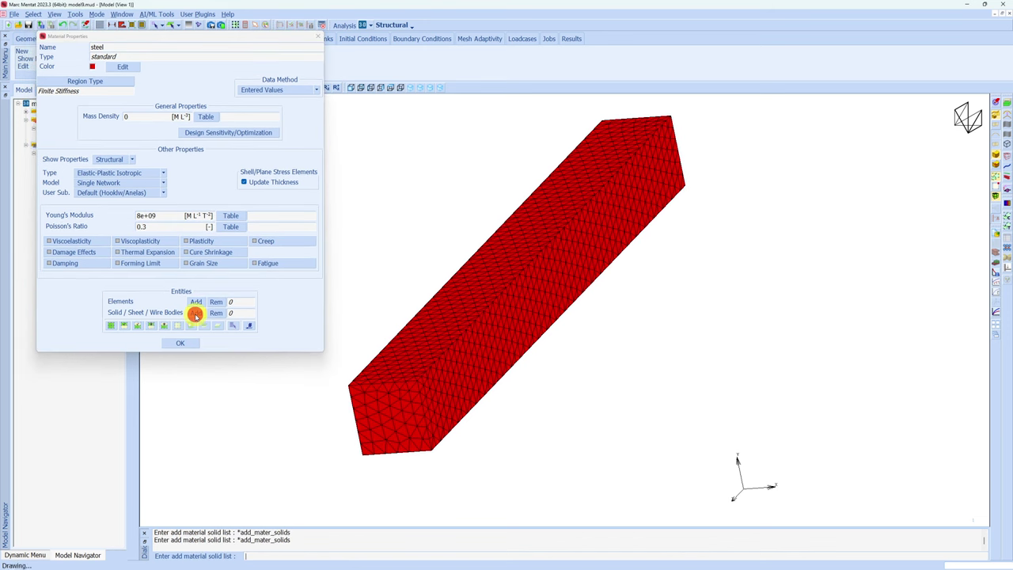
pyautogui.click(111, 327)
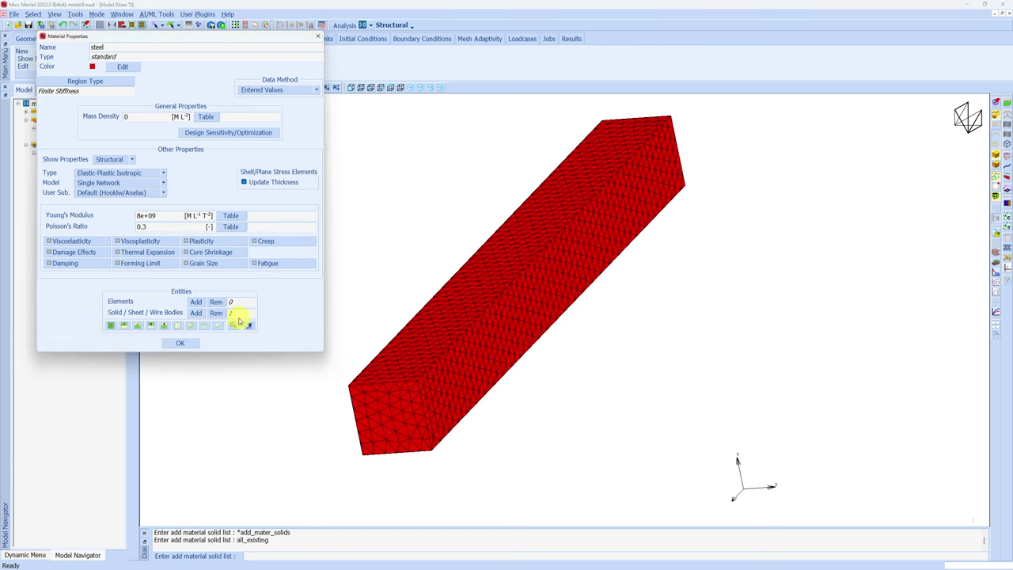
pyautogui.click(182, 344)
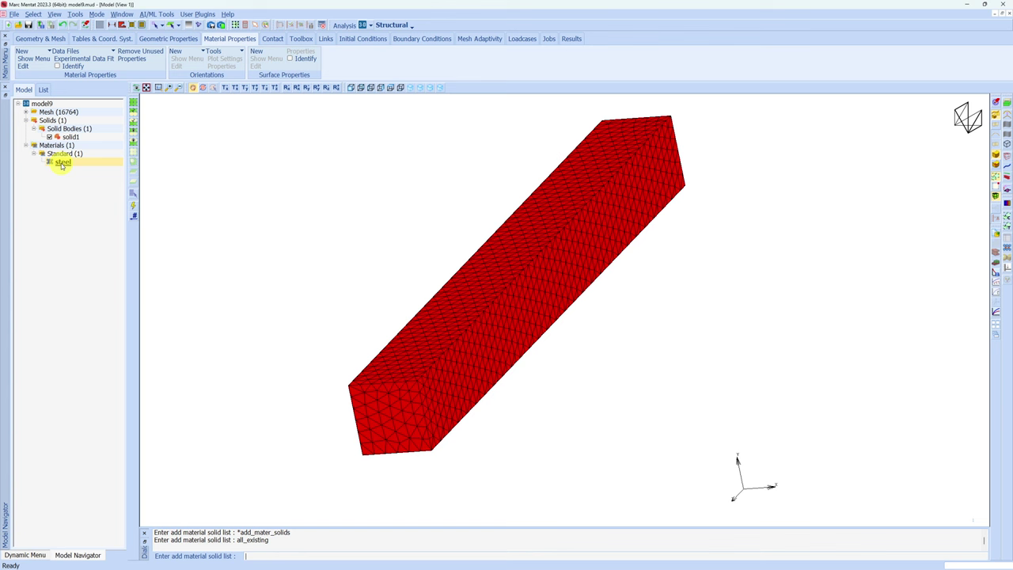
# Review the steel material, then bring up Boundary Conditions and rotate the beam flatter.
pyautogui.doubleClick(62, 163)
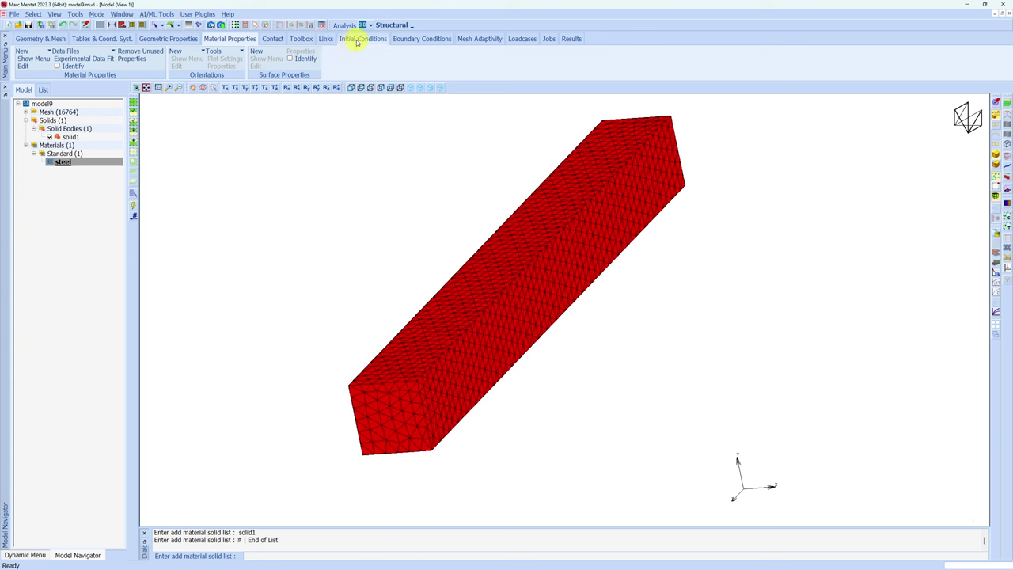
pyautogui.click(413, 42)
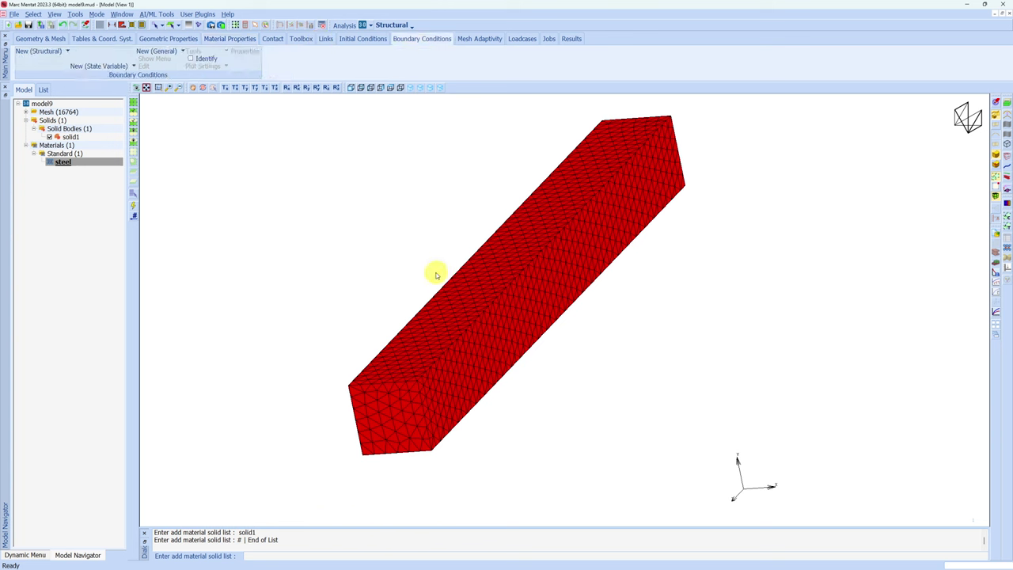
pyautogui.moveTo(413, 387); pyautogui.dragTo(388, 408)
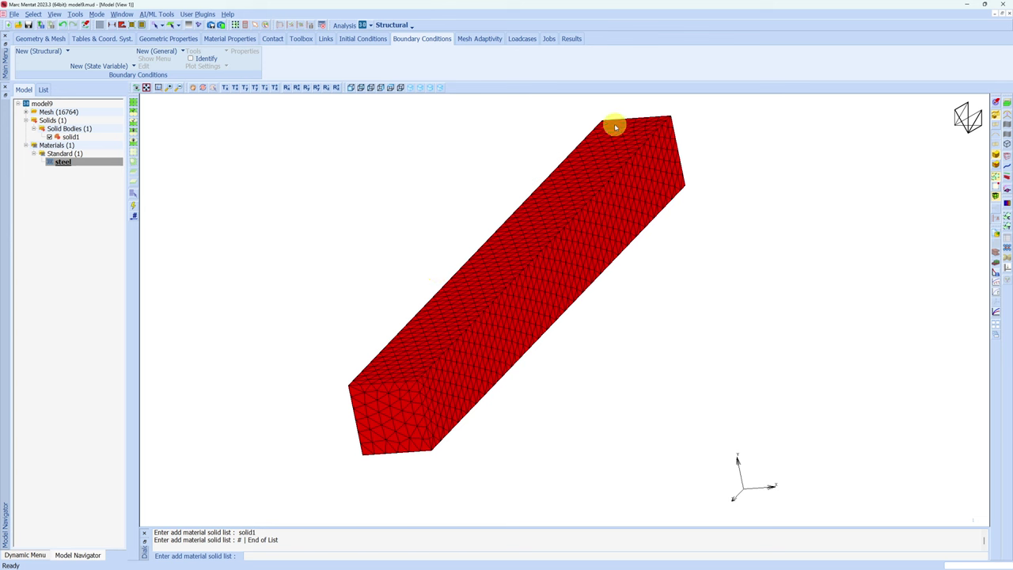
pyautogui.moveTo(615, 127); pyautogui.dragTo(355, 283)
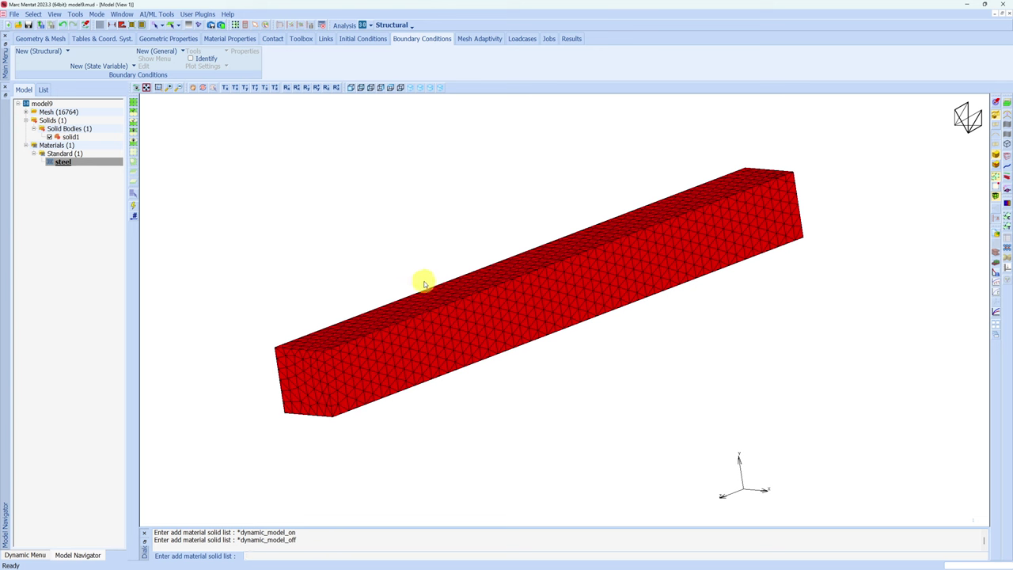
# Check the front, back, left, right, top and bottom views, then return to isometric.
pyautogui.click(351, 87)
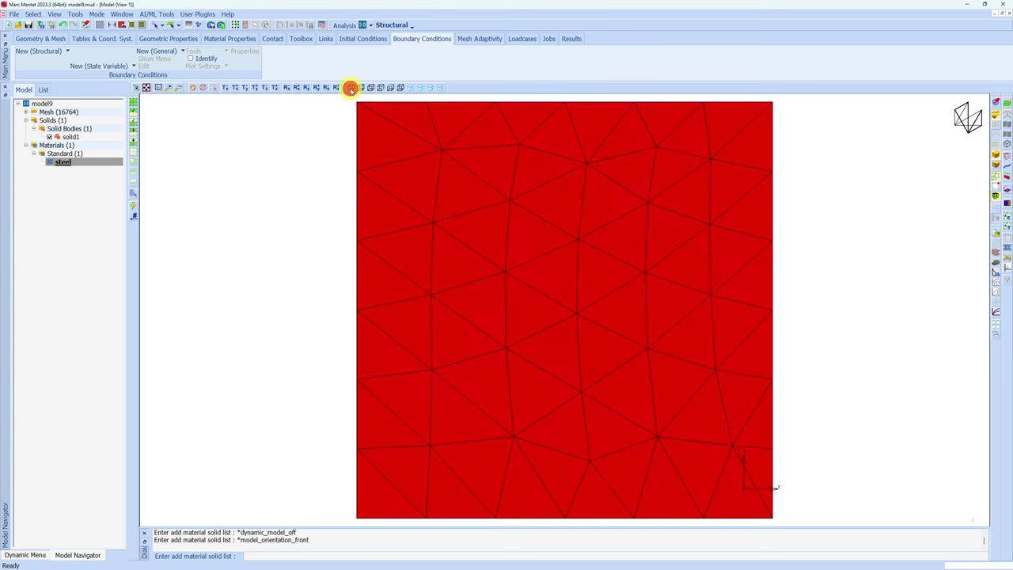
pyautogui.click(361, 87)
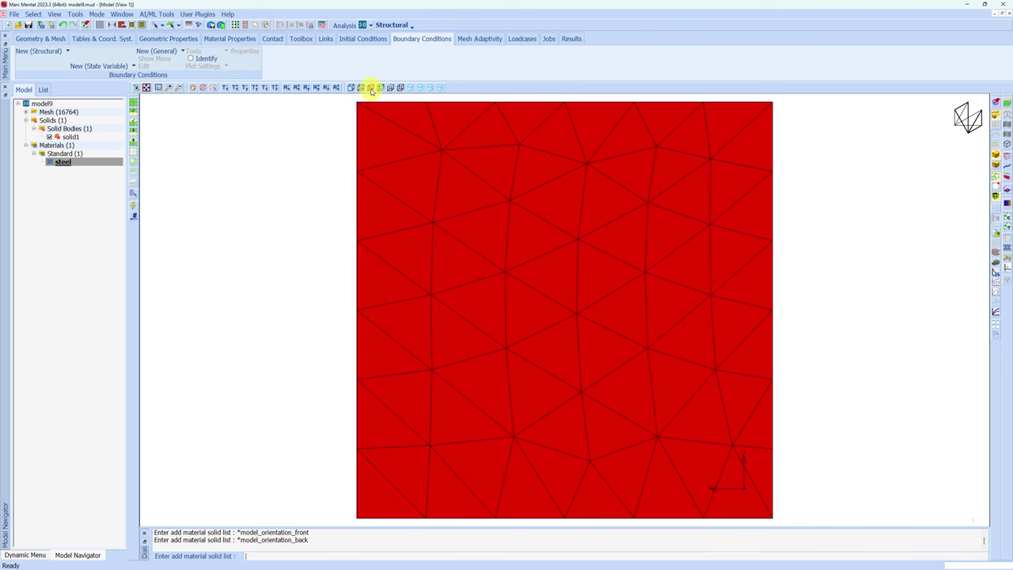
pyautogui.click(371, 88)
pyautogui.click(381, 87)
pyautogui.click(390, 88)
pyautogui.click(401, 89)
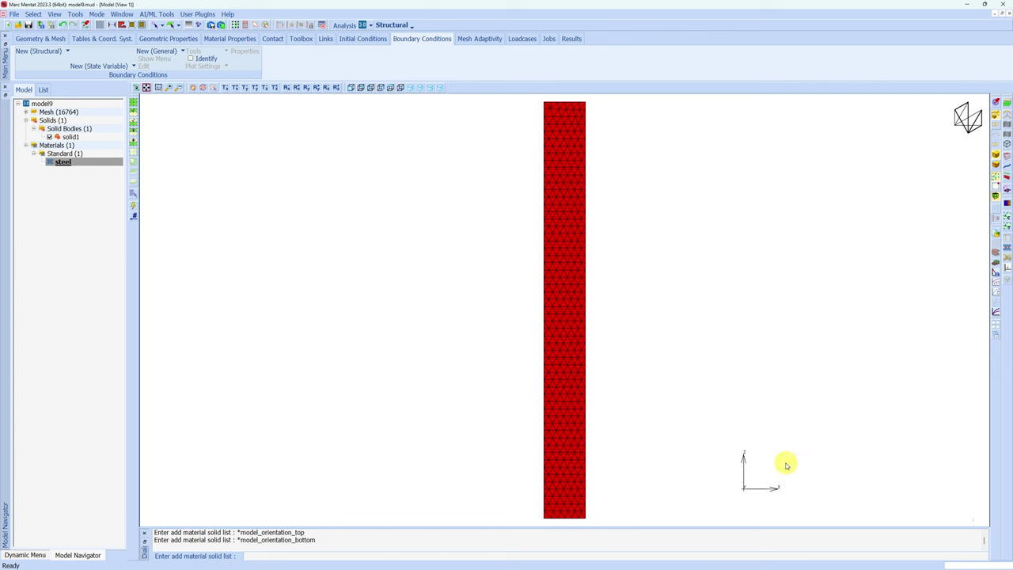
pyautogui.click(409, 87)
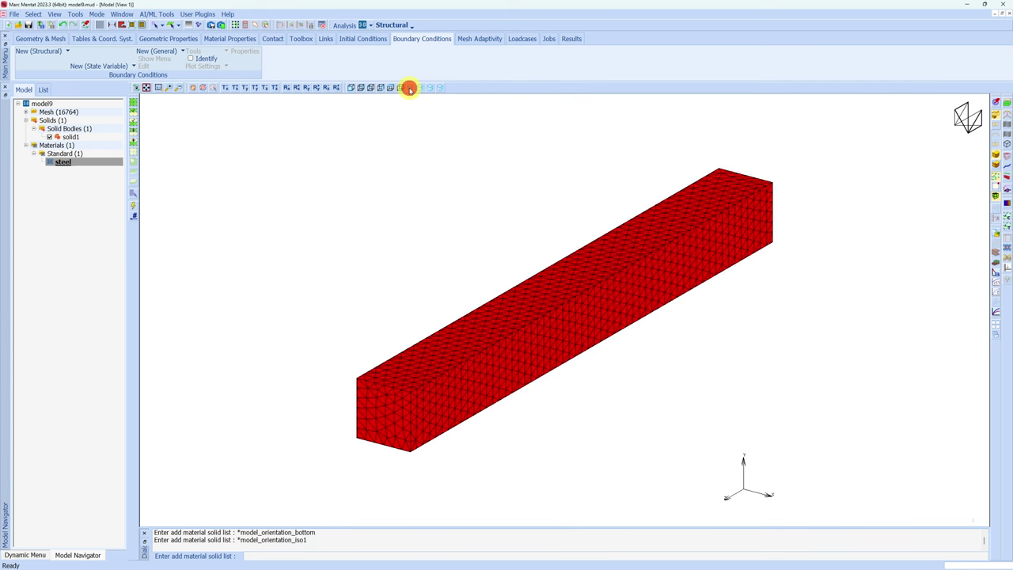
pyautogui.click(459, 405)
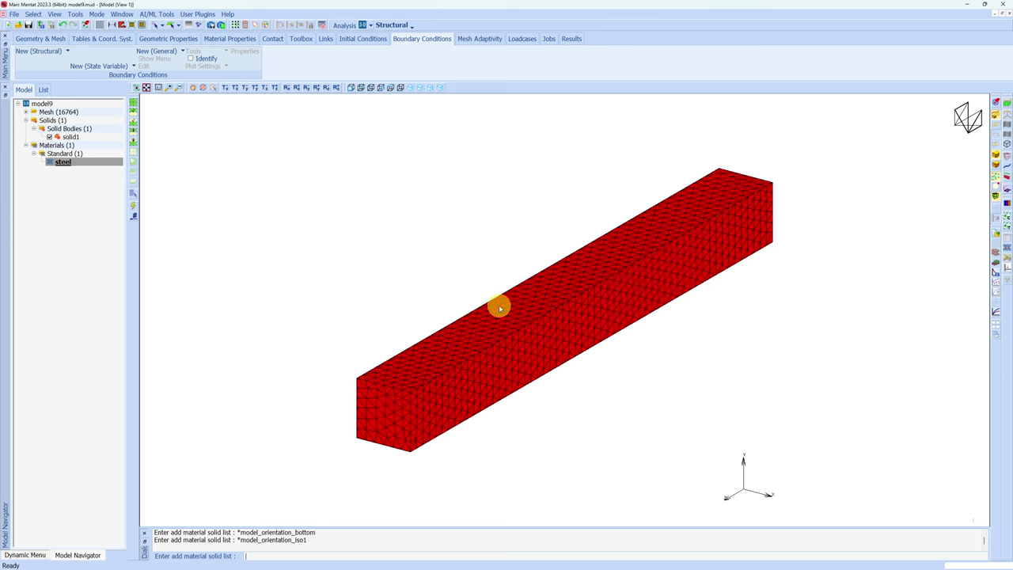
# Create fixed displacement condition 'Fixed' with X, Y, Z = 0 on the beam's near end face.
pyautogui.click(64, 52)
pyautogui.click(54, 60)
pyautogui.doubleClick(110, 61)
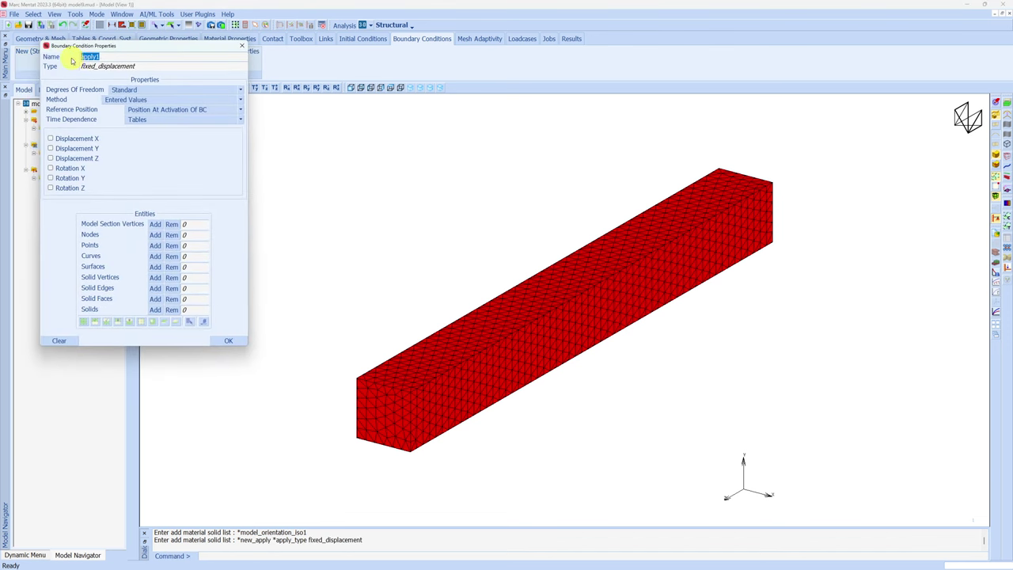
pyautogui.write('Fixed')
pyautogui.click(50, 138)
pyautogui.click(50, 147)
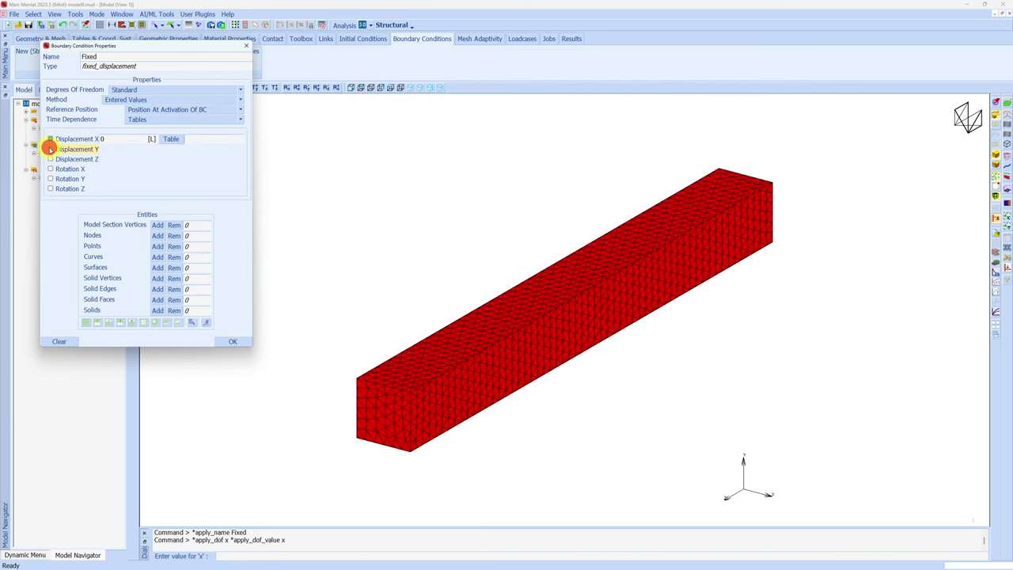
pyautogui.click(50, 161)
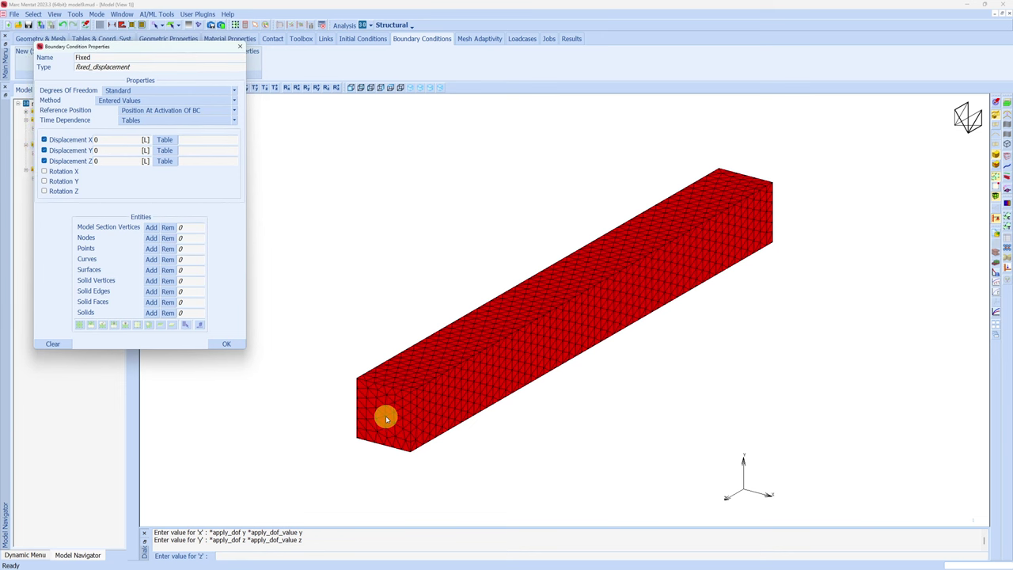
pyautogui.click(150, 303)
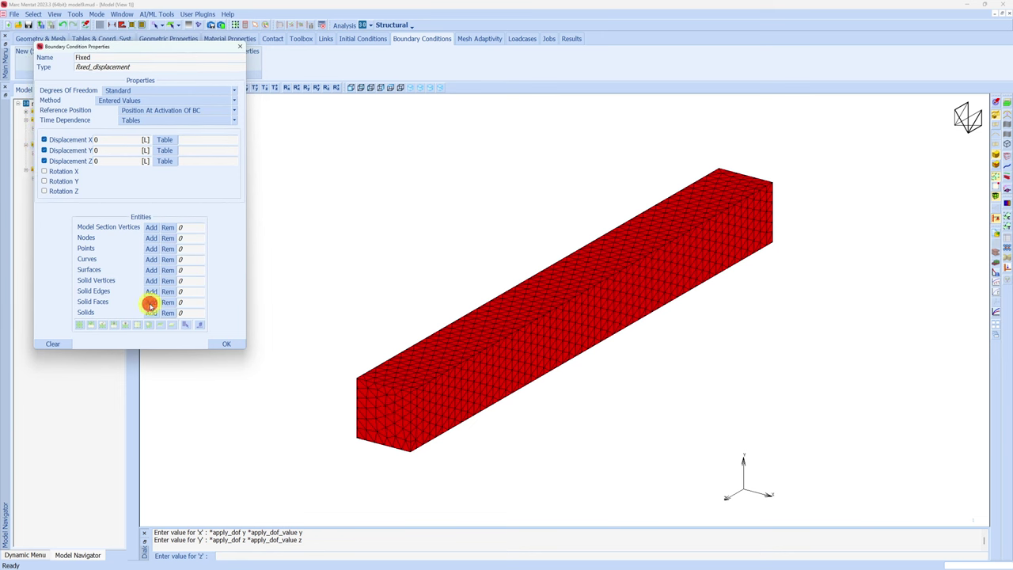
pyautogui.click(380, 416)
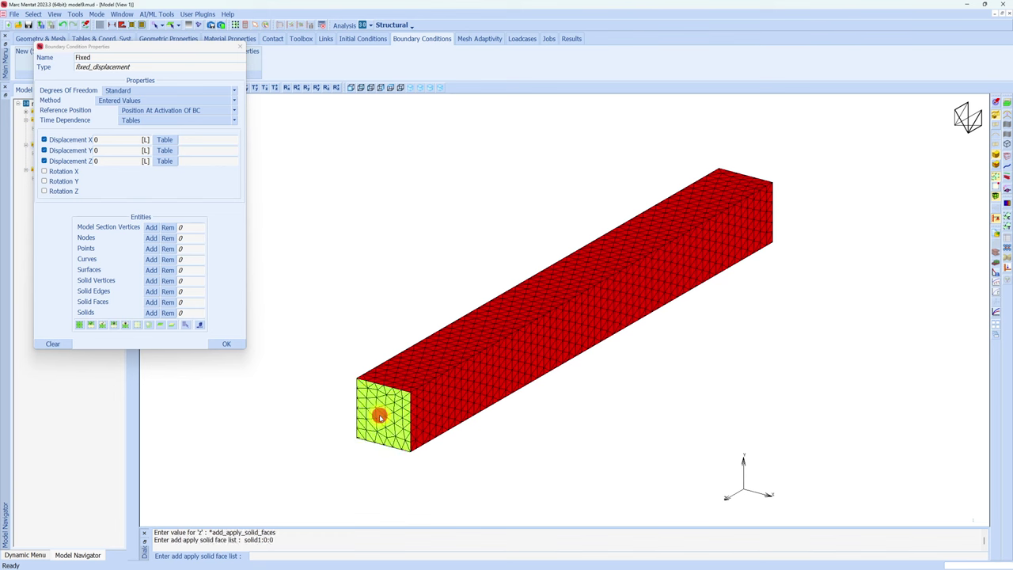
pyautogui.rightClick(326, 246)
pyautogui.click(226, 344)
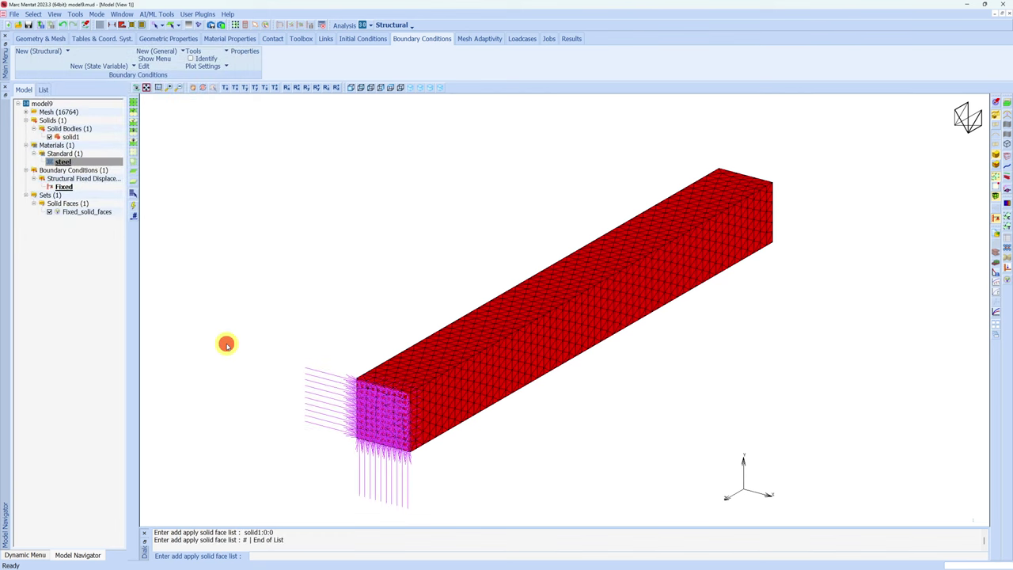
# Add face load 'Pressure' with pressure 3000 on the beam's top face.
pyautogui.click(57, 52)
pyautogui.click(47, 89)
pyautogui.moveTo(94, 60); pyautogui.dragTo(62, 62)
pyautogui.write('Pressu')
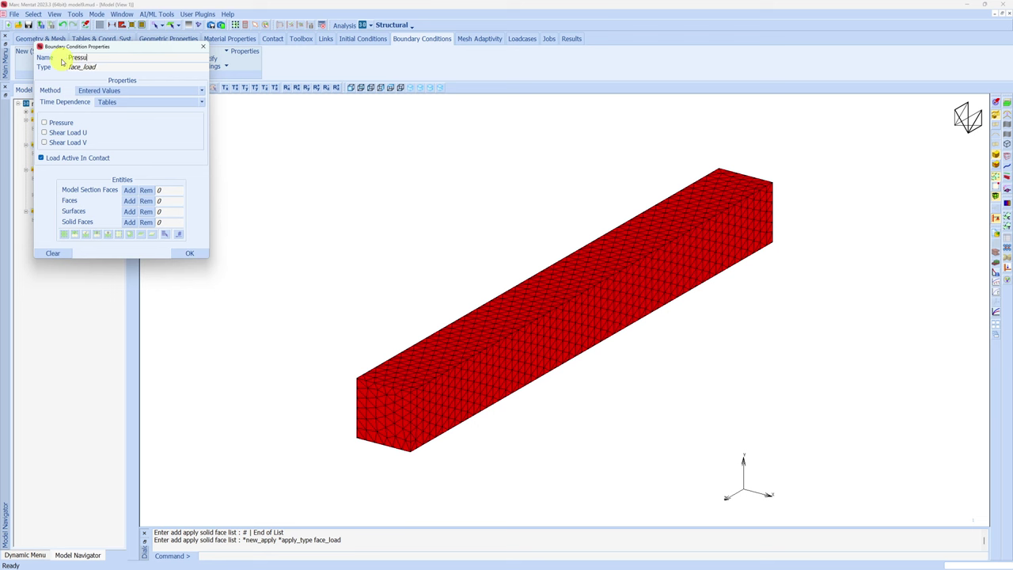
pyautogui.write('re')
pyautogui.click(44, 123)
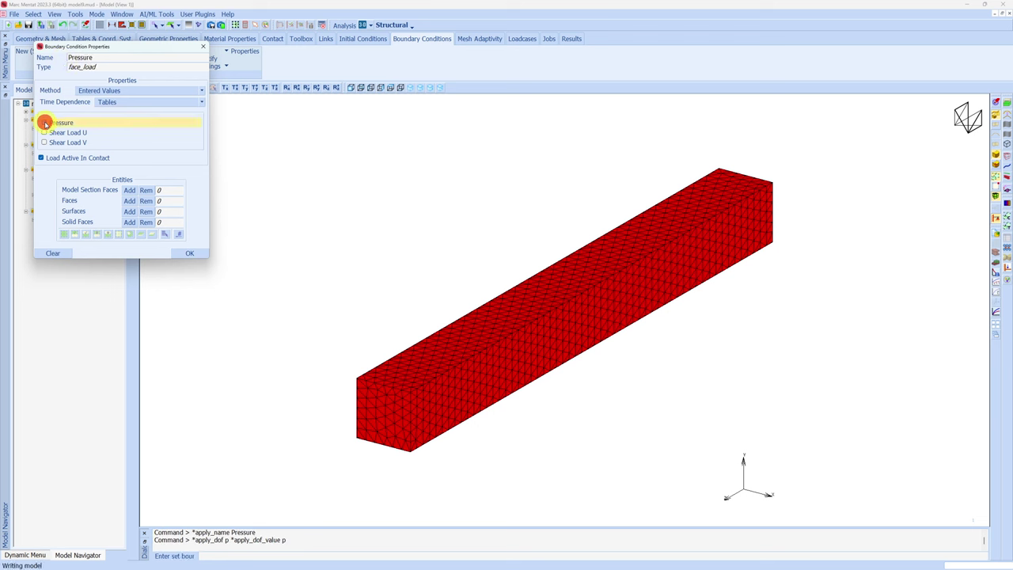
pyautogui.click(94, 123)
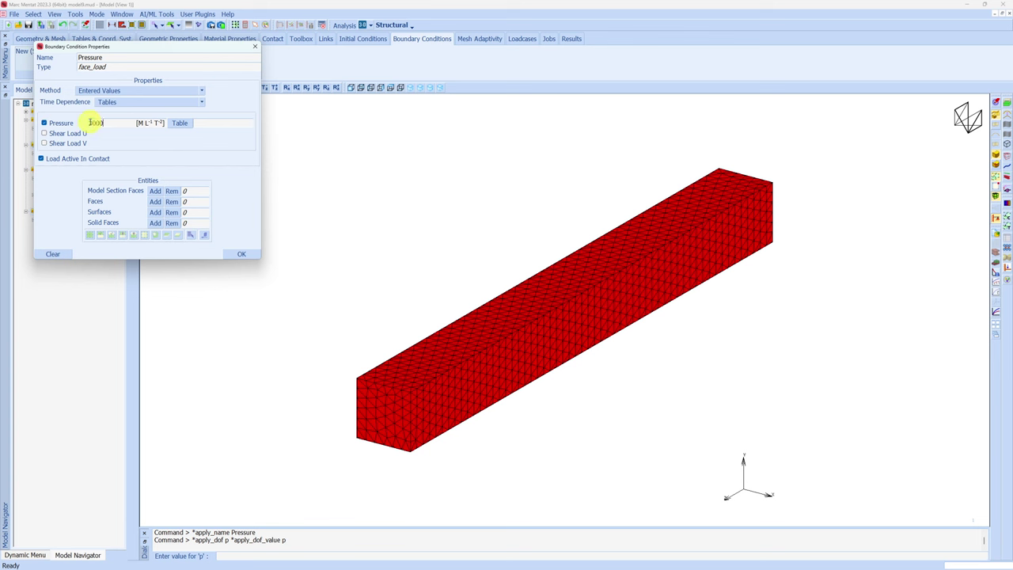
pyautogui.click(156, 222)
pyautogui.click(588, 308)
pyautogui.click(524, 306)
pyautogui.rightClick(376, 228)
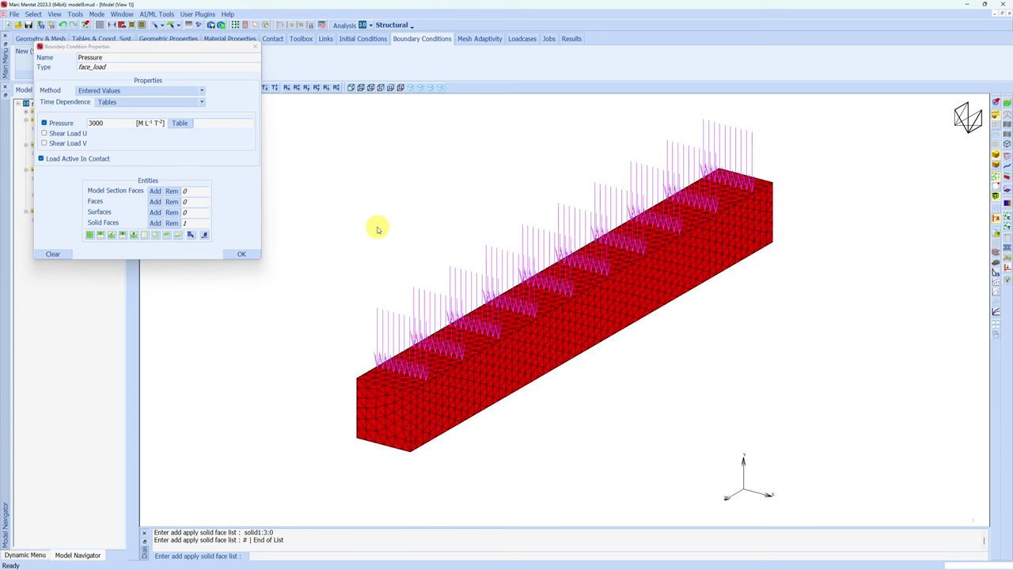
pyautogui.click(237, 253)
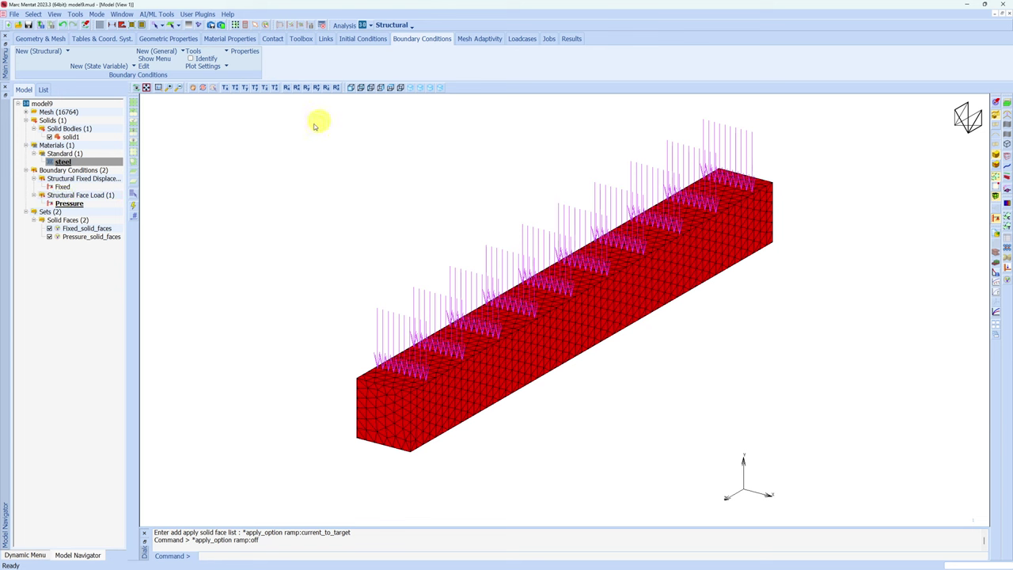
# Create static loadcase lcase1 with 1 step that includes both the Fixed and Pressure loads.
pyautogui.click(520, 39)
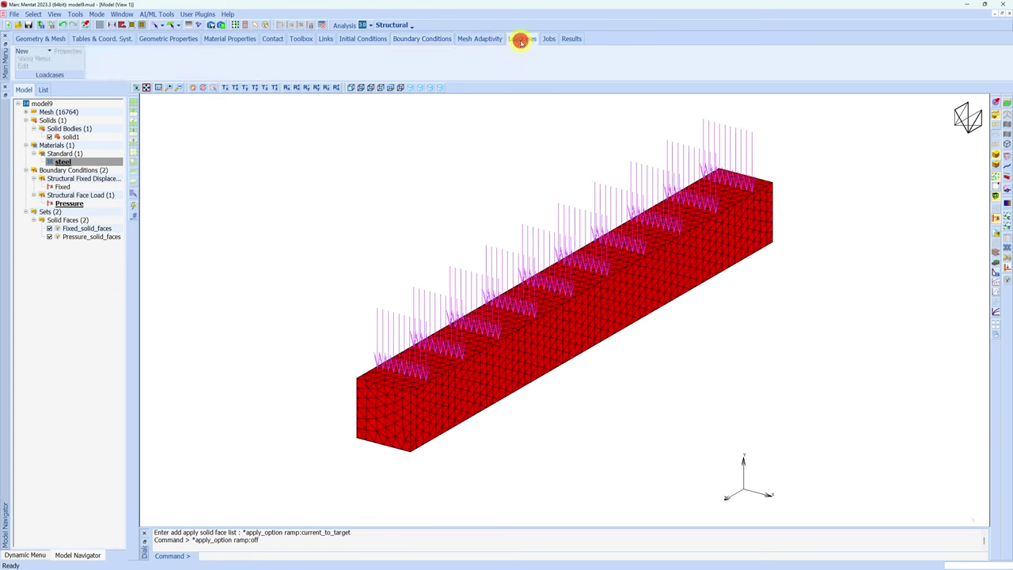
pyautogui.click(41, 51)
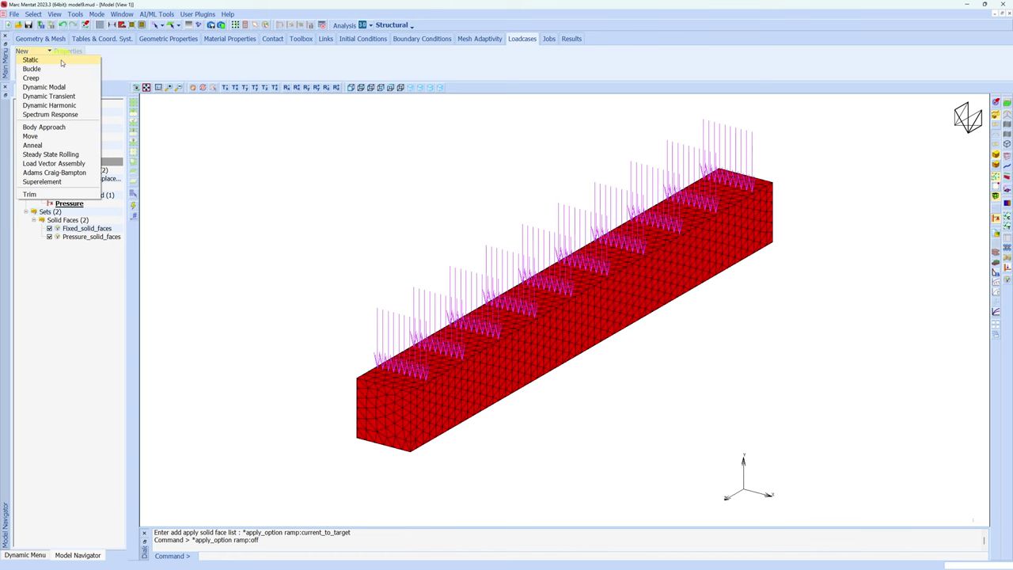
pyautogui.click(32, 60)
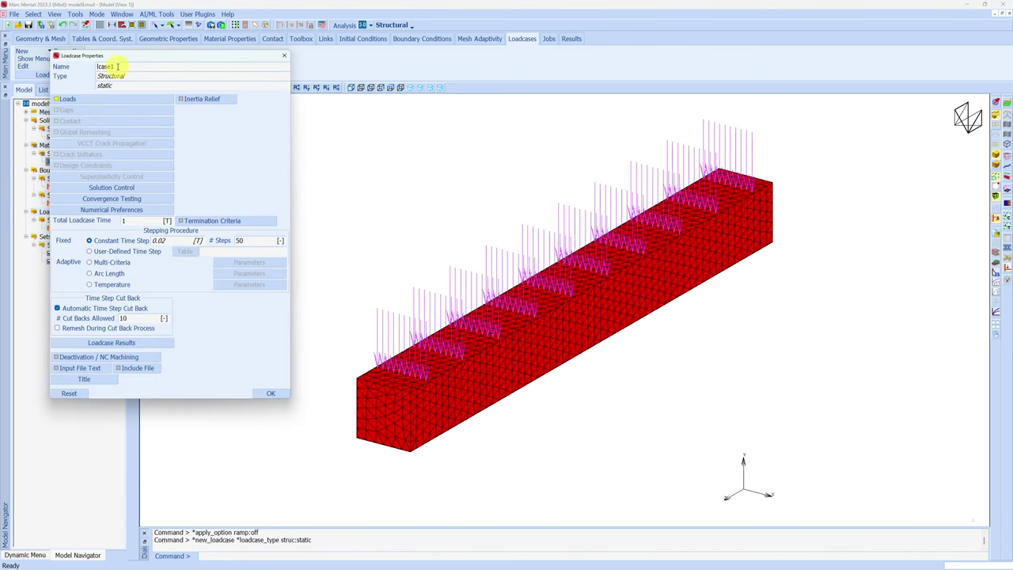
pyautogui.click(124, 220)
pyautogui.click(243, 241)
pyautogui.write('1')
pyautogui.click(85, 101)
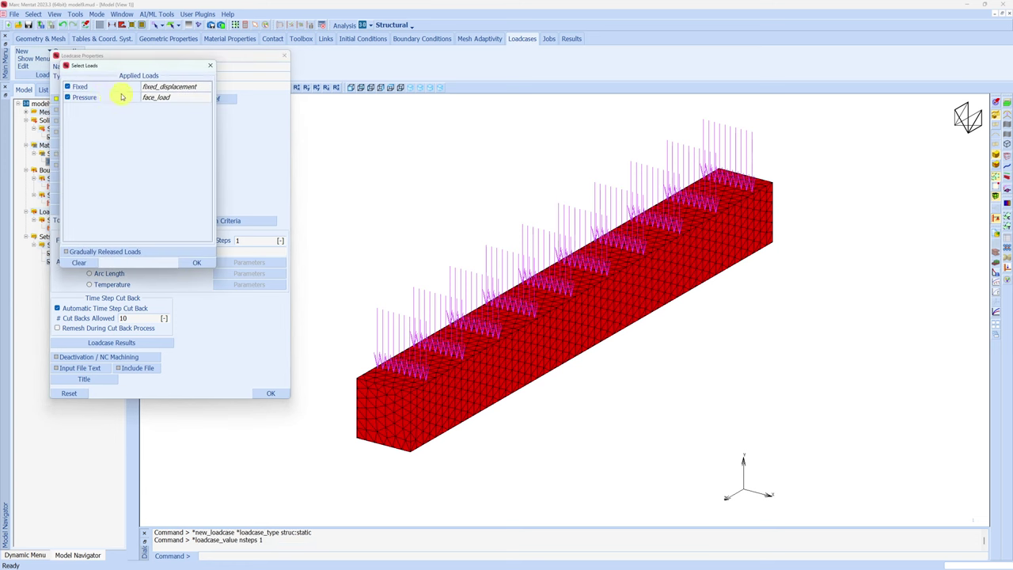
pyautogui.click(68, 98)
pyautogui.click(196, 263)
pyautogui.click(270, 391)
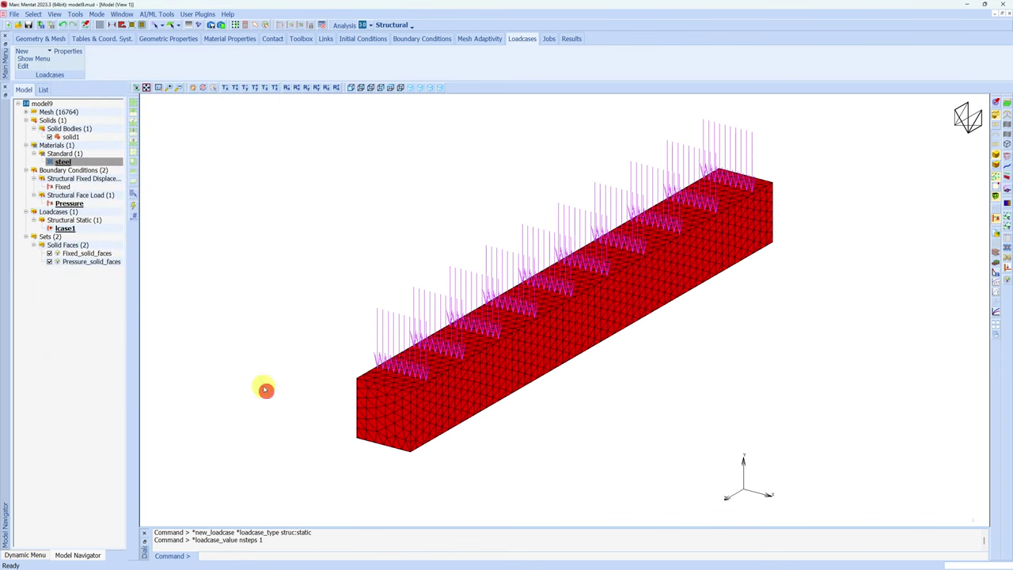
# In the Jobs tools, show the New Job analysis types from the model tree's Jobs menu.
pyautogui.click(549, 40)
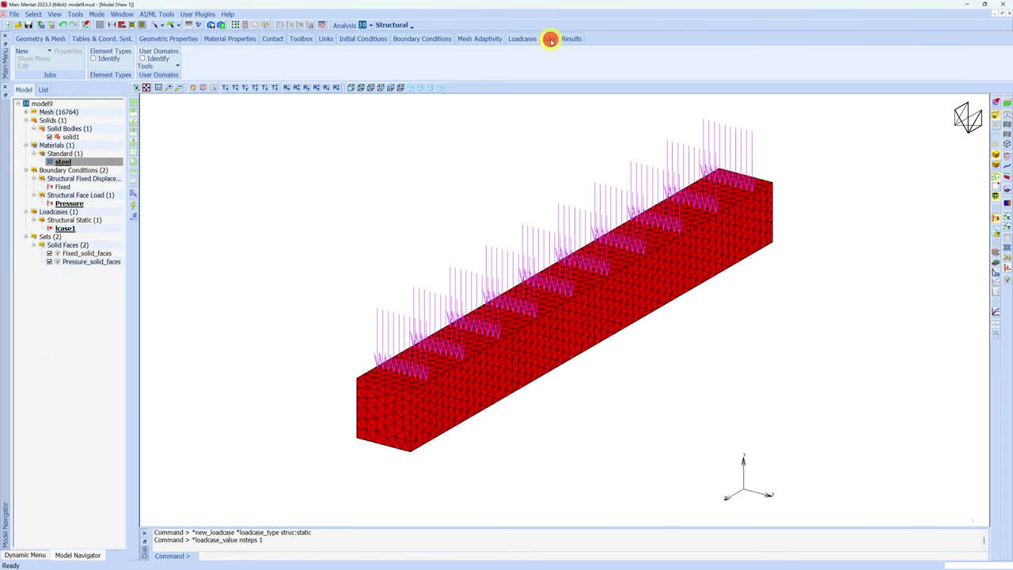
pyautogui.rightClick(60, 291)
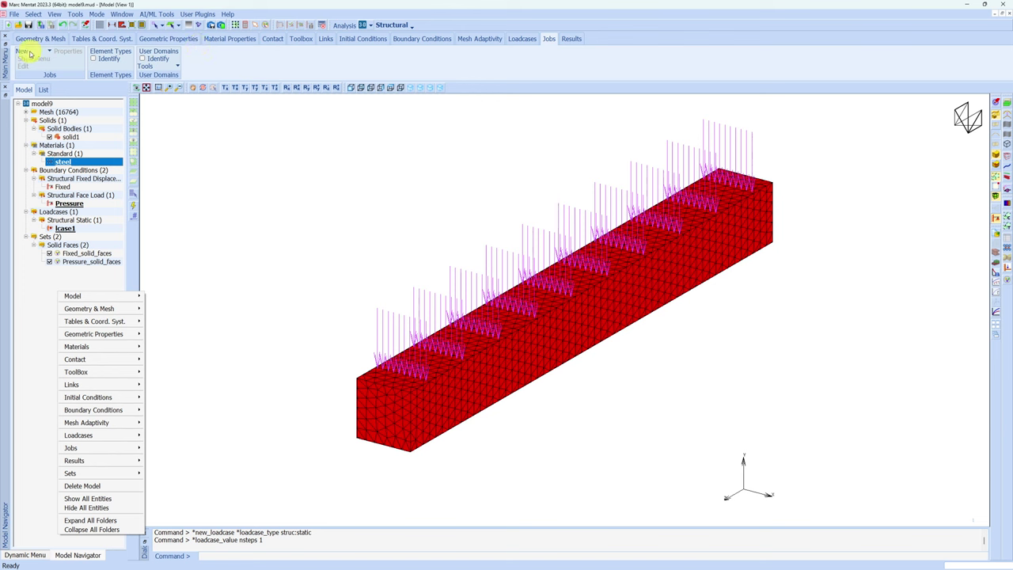
pyautogui.moveTo(96, 449)
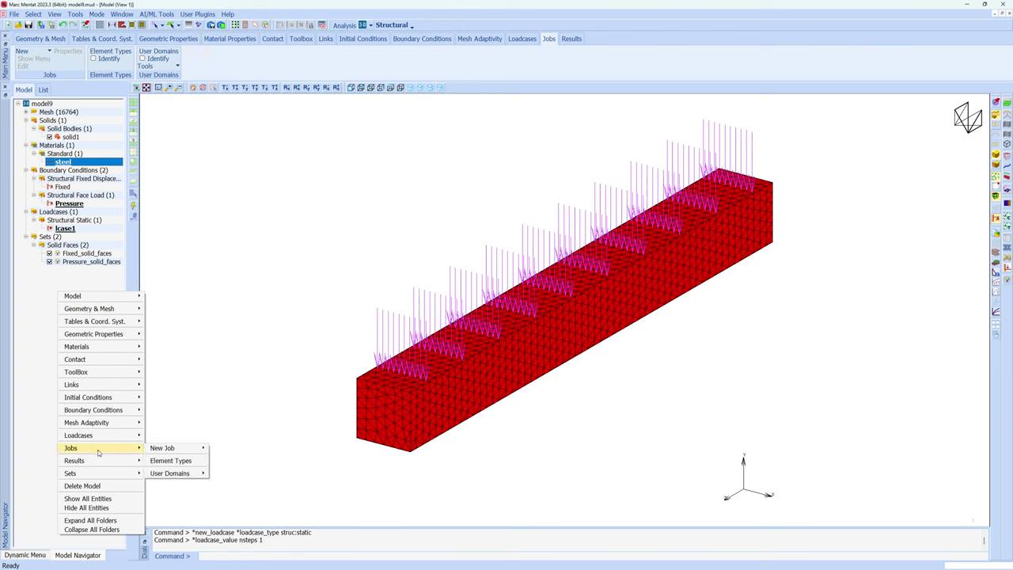
pyautogui.moveTo(165, 449)
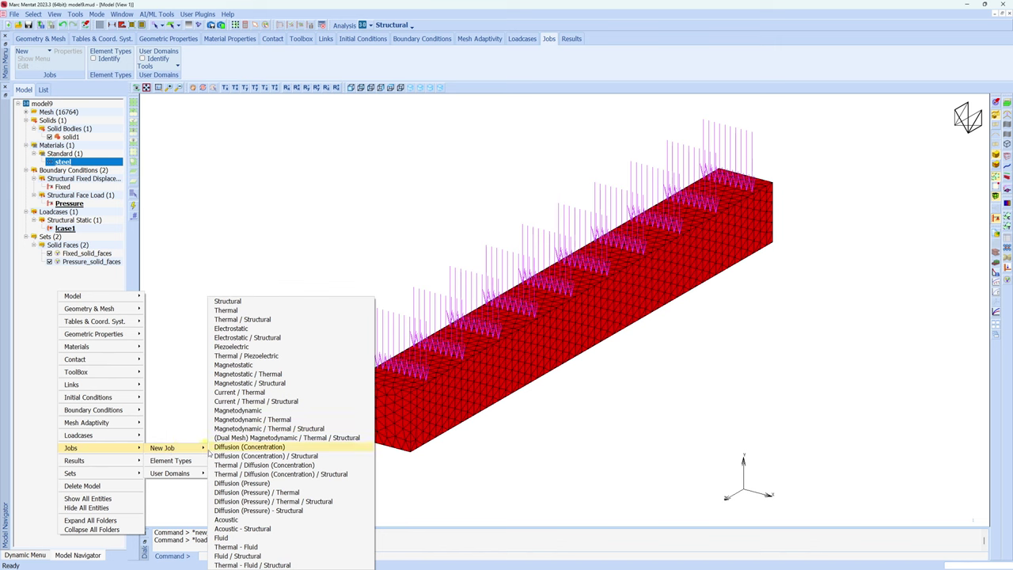
# Create a Structural job named First_marc_job and add loadcase lcase1 to it.
pyautogui.click(242, 301)
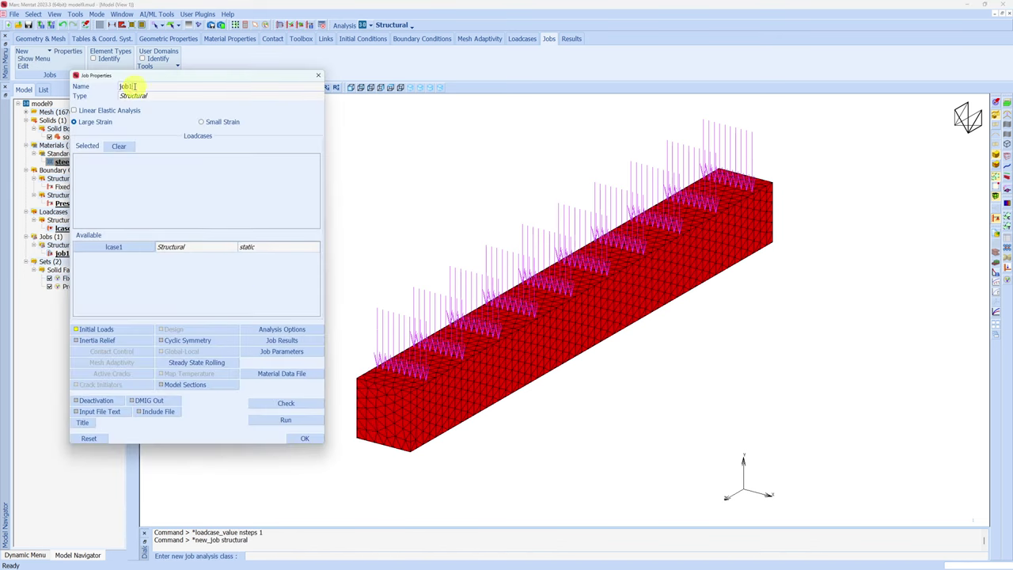
pyautogui.moveTo(129, 86); pyautogui.dragTo(115, 87)
pyautogui.press('BackSpace')
pyautogui.write('First_marc_')
pyautogui.click(132, 248)
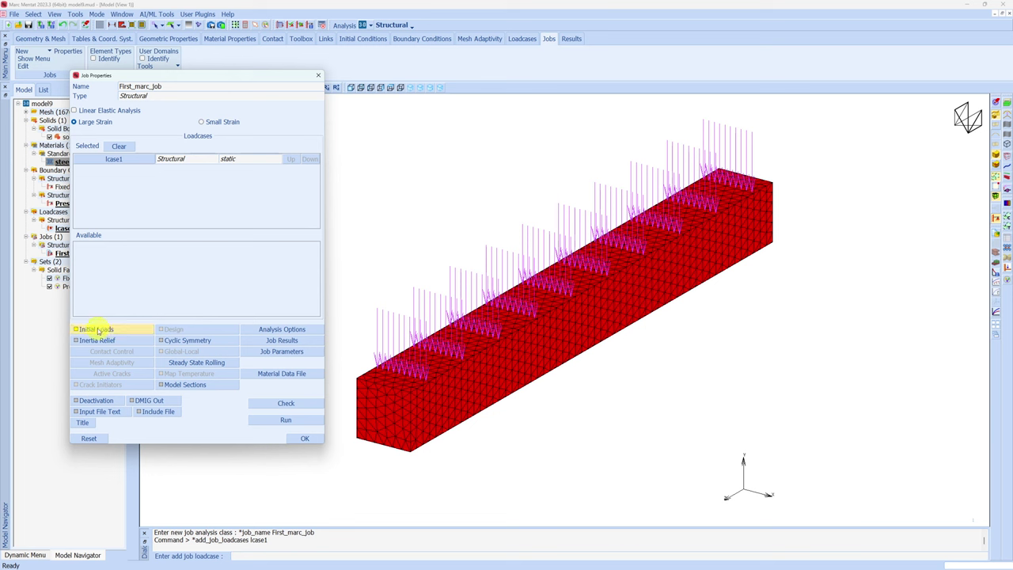
# Limit First_marc_job's initial loads to Fixed only by excluding Pressure.
pyautogui.click(127, 331)
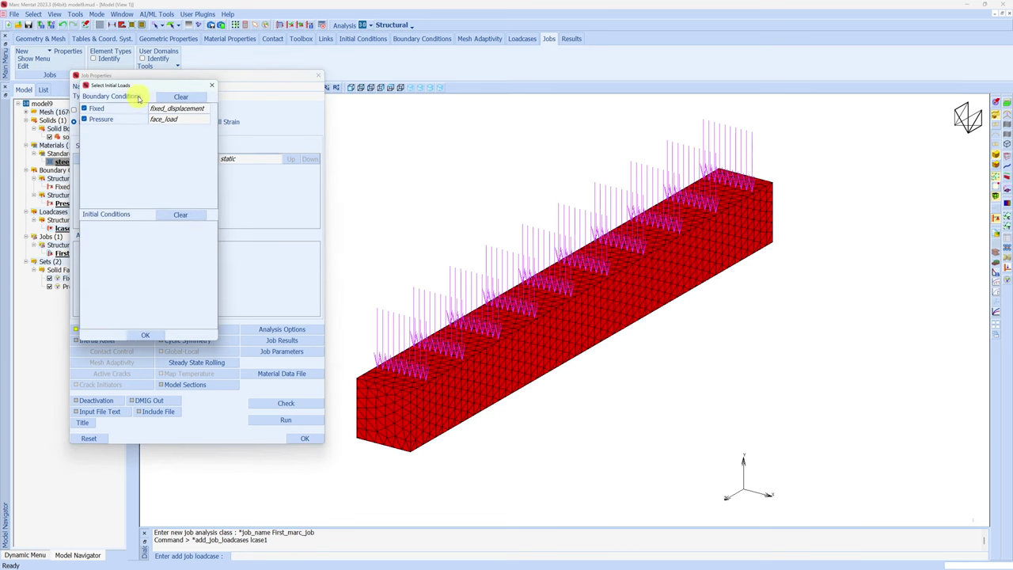
pyautogui.click(84, 120)
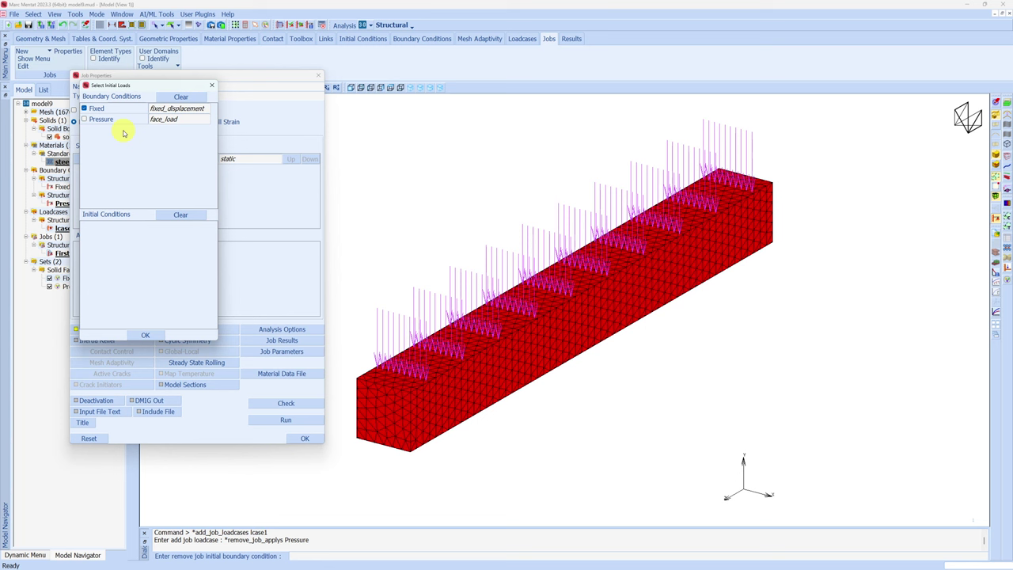
pyautogui.click(158, 335)
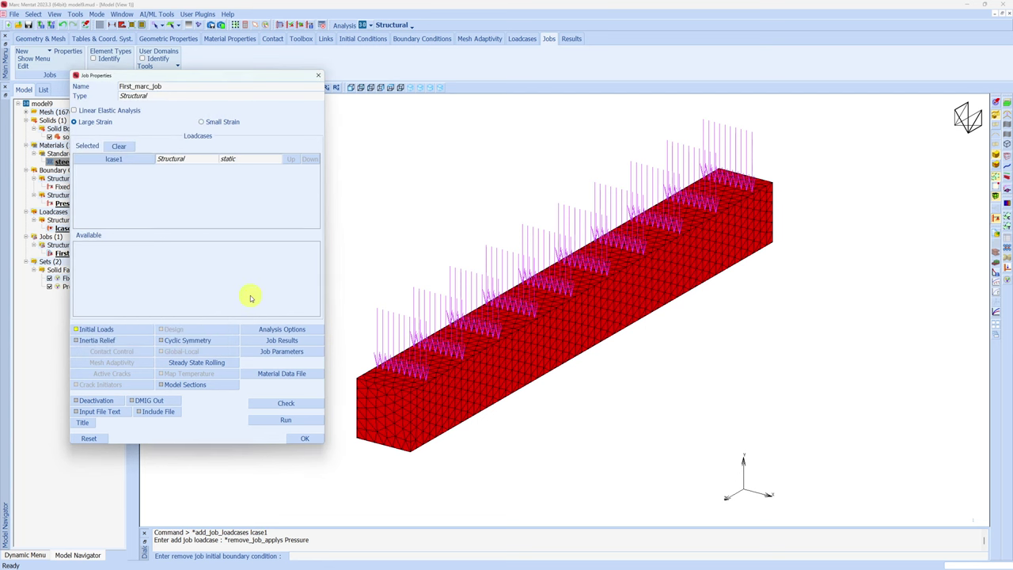
# Request Stress and Equivalent Von Mises Stress output, then check the job for 0 errors, 0 warnings.
pyautogui.click(259, 342)
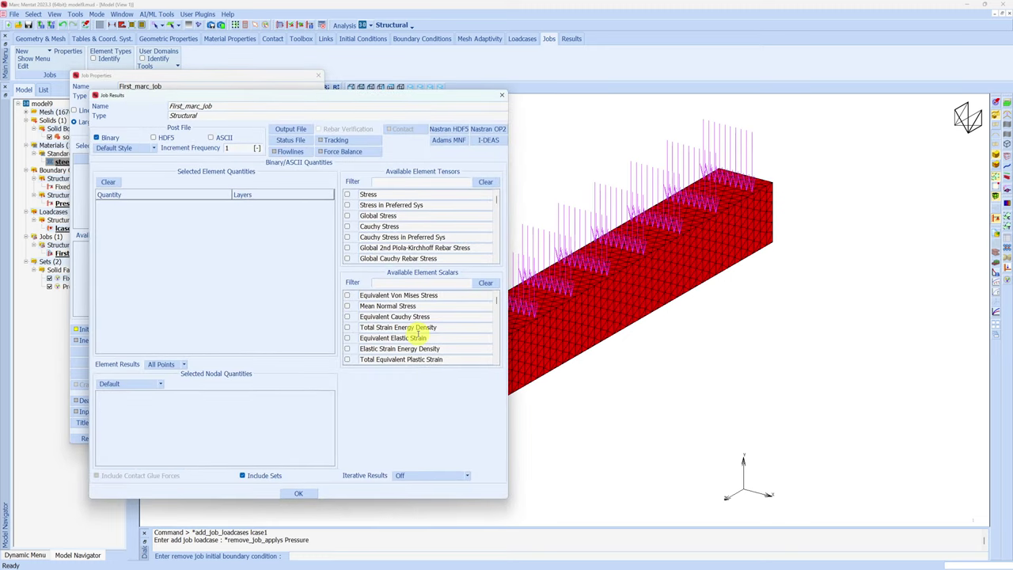
pyautogui.click(347, 195)
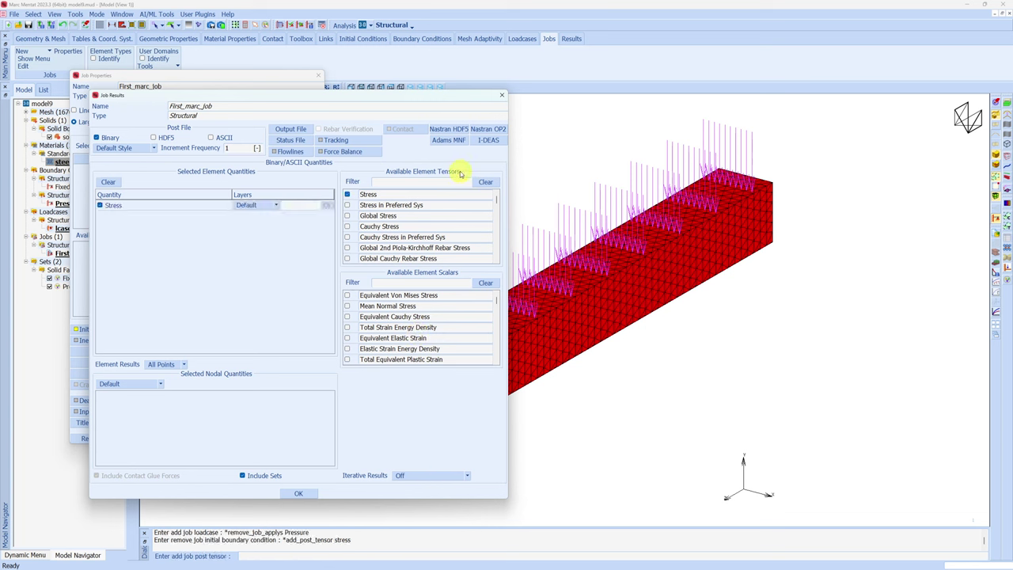
pyautogui.click(347, 296)
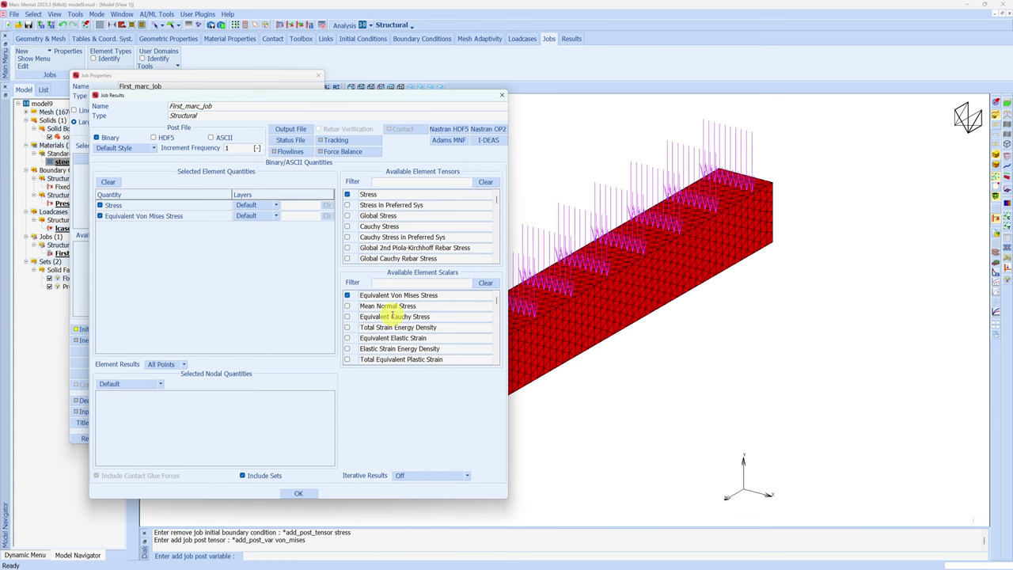
pyautogui.click(308, 491)
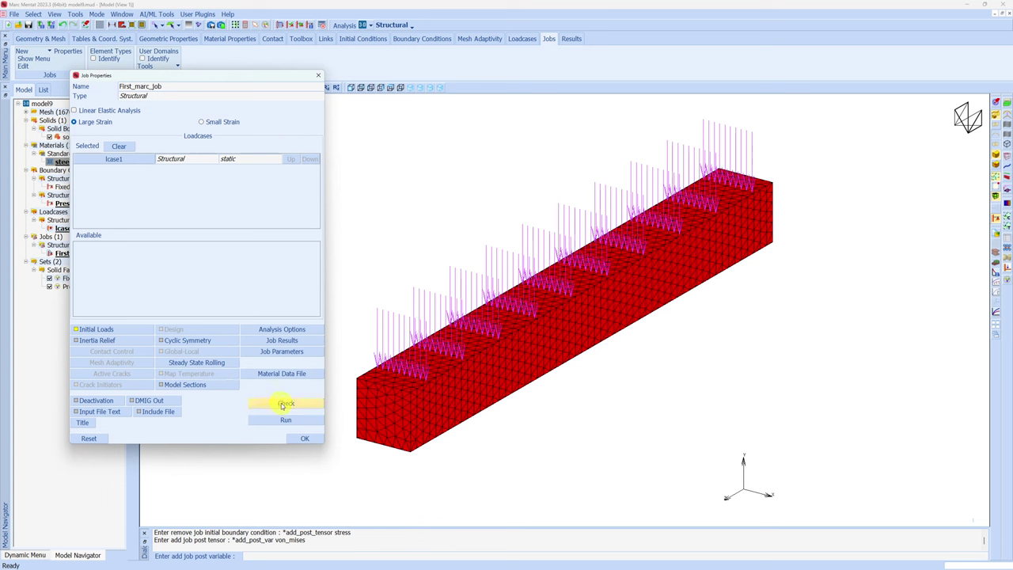
pyautogui.click(284, 405)
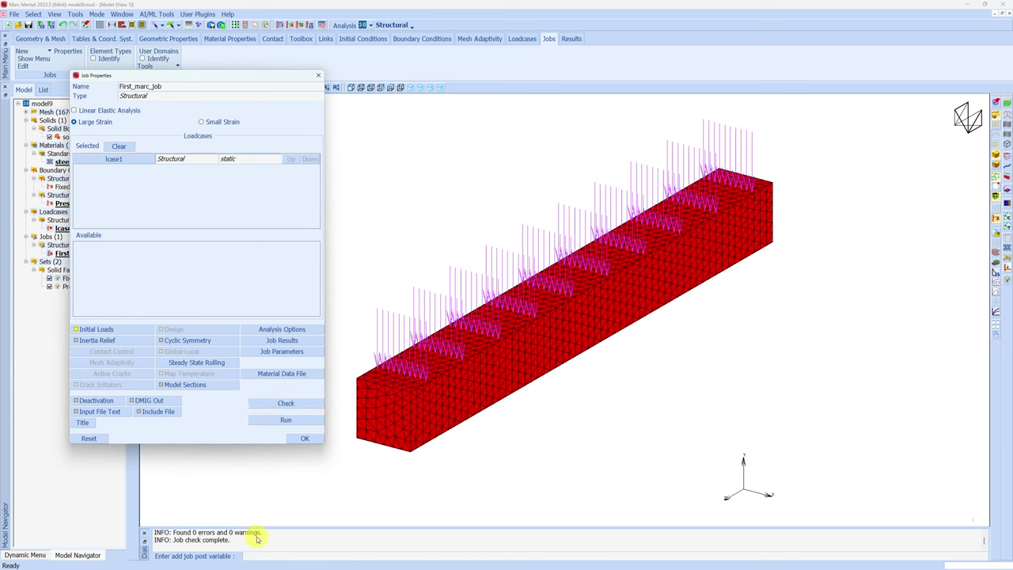
# Save the model as 3D_beam.mud in C:\First_example and confirm it in File Explorer.
pyautogui.click(281, 422)
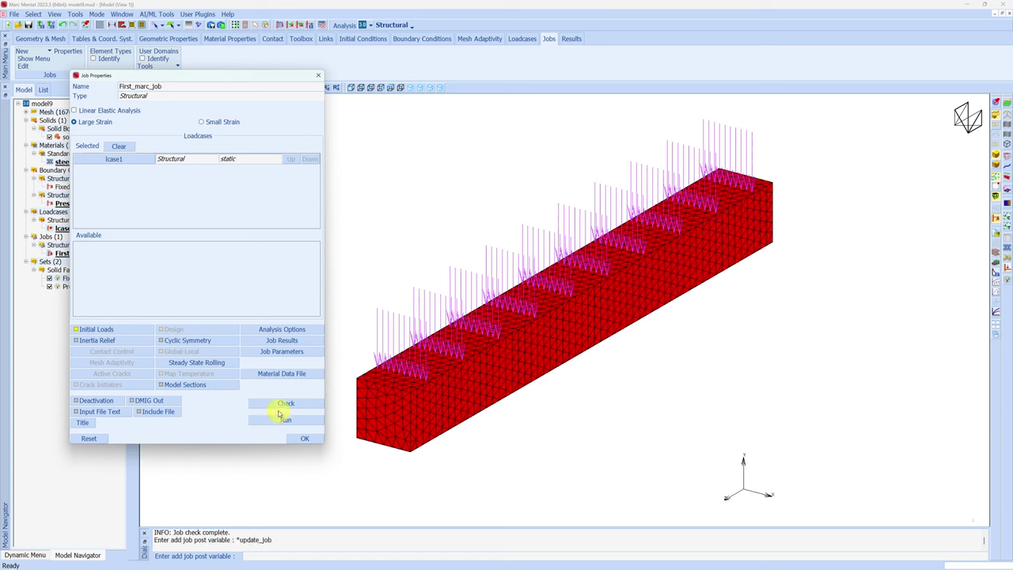
pyautogui.click(12, 14)
pyautogui.click(29, 97)
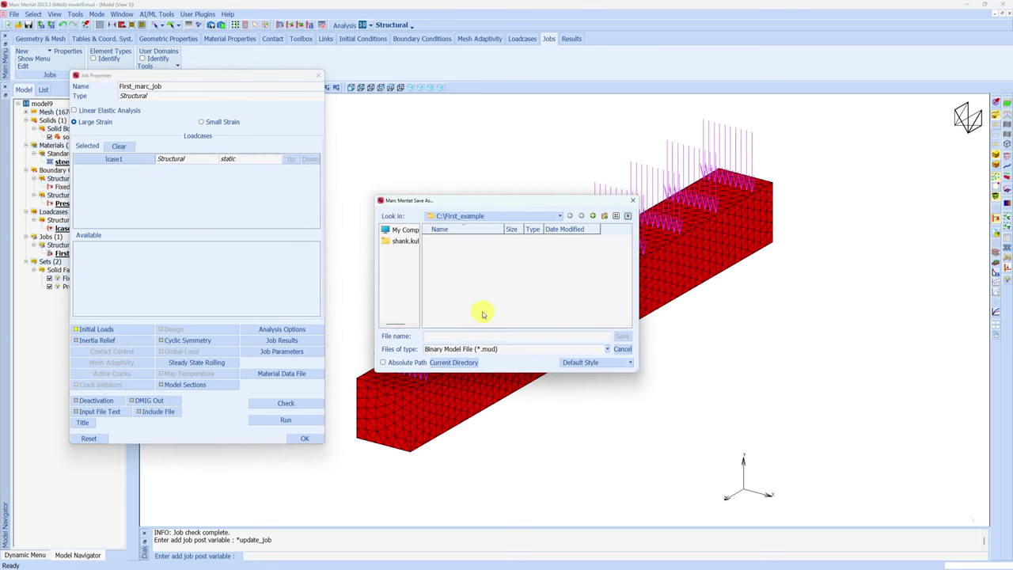
pyautogui.click(431, 337)
pyautogui.write('3D_beam')
pyautogui.click(622, 335)
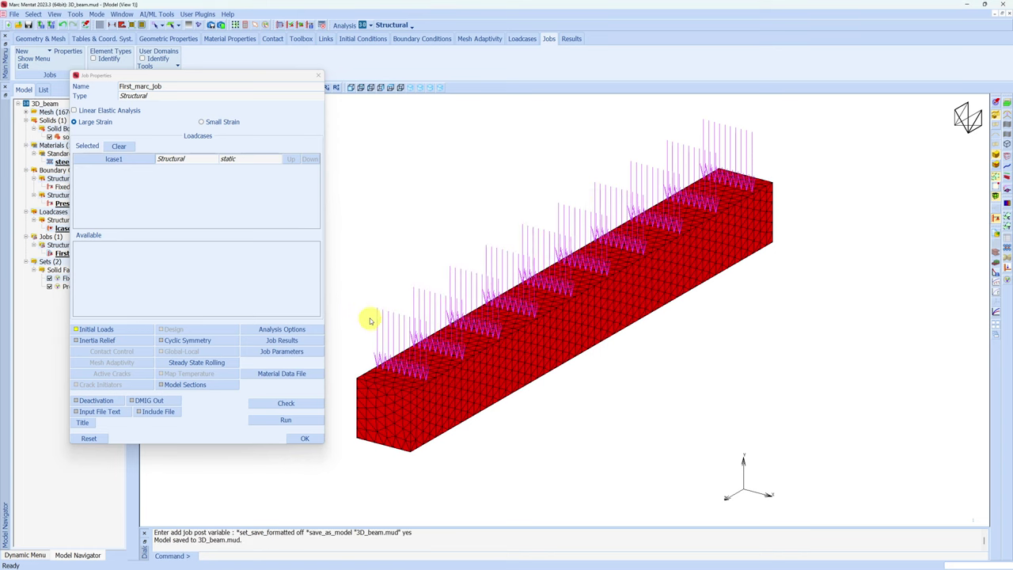
pyautogui.click(553, 567)
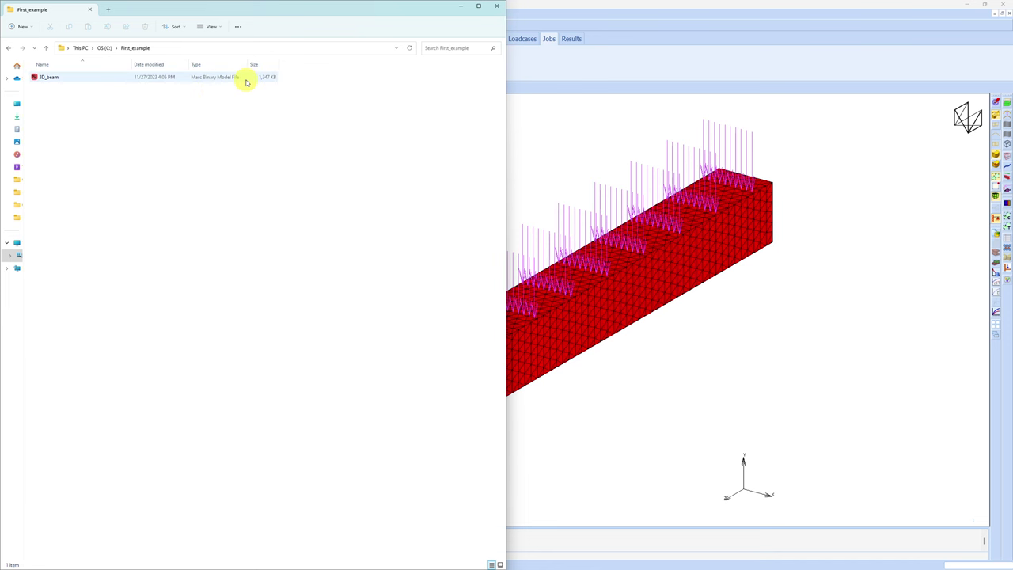
pyautogui.hotkey('alt', 'Tab')
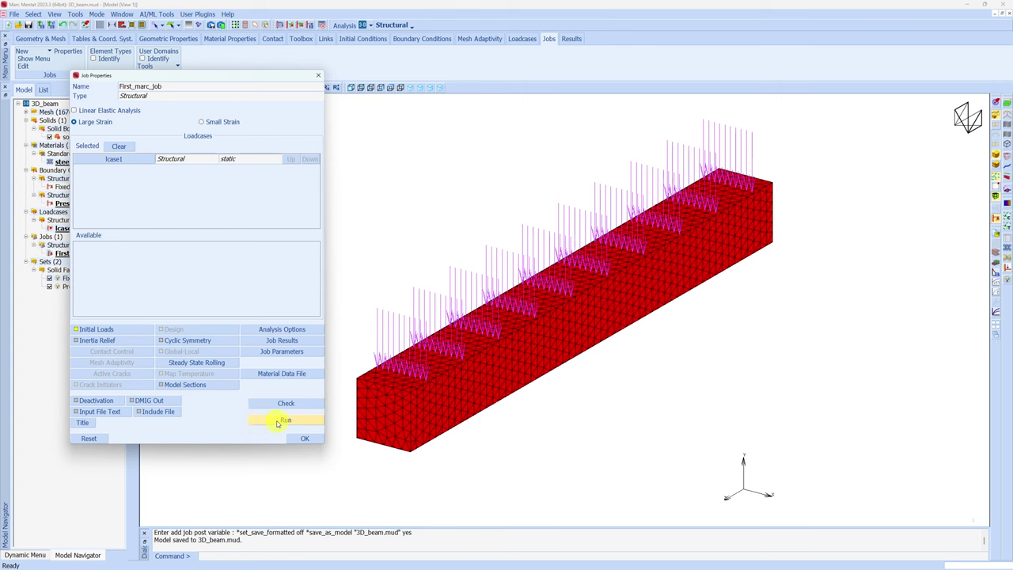
# Submit First_marc_job and confirm it finishes Complete with exit number 3004.
pyautogui.click(283, 420)
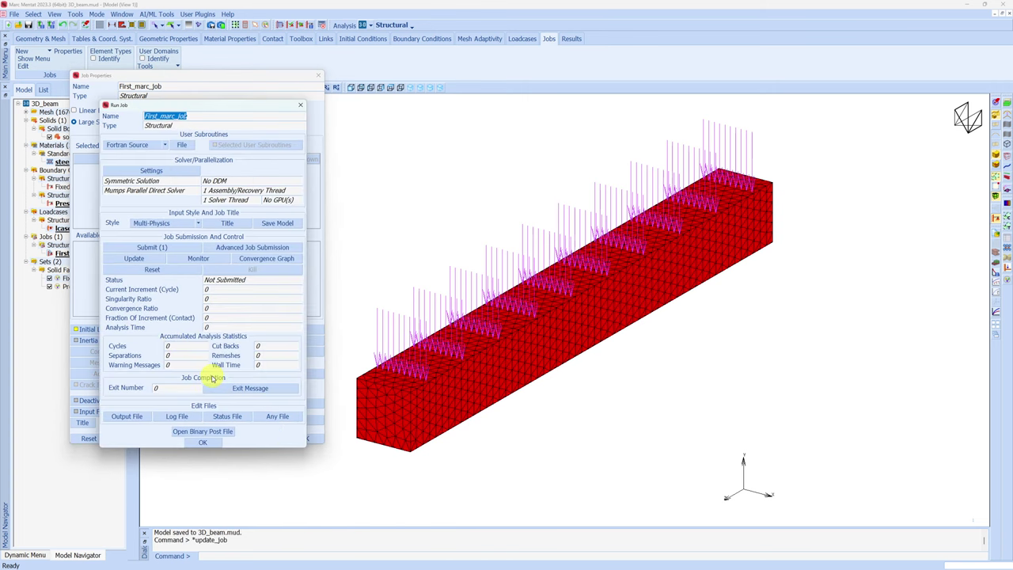
pyautogui.click(149, 249)
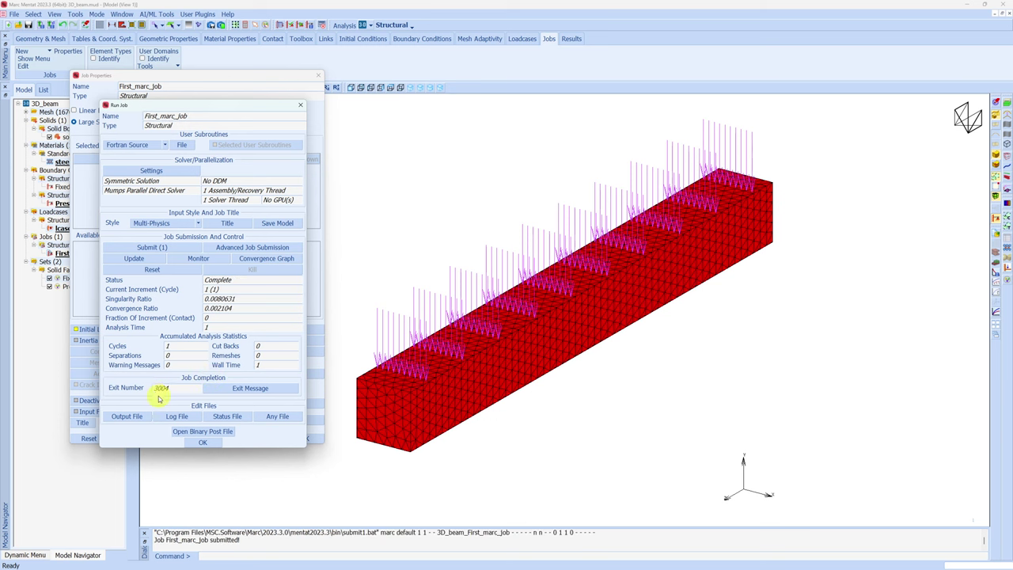
pyautogui.click(233, 388)
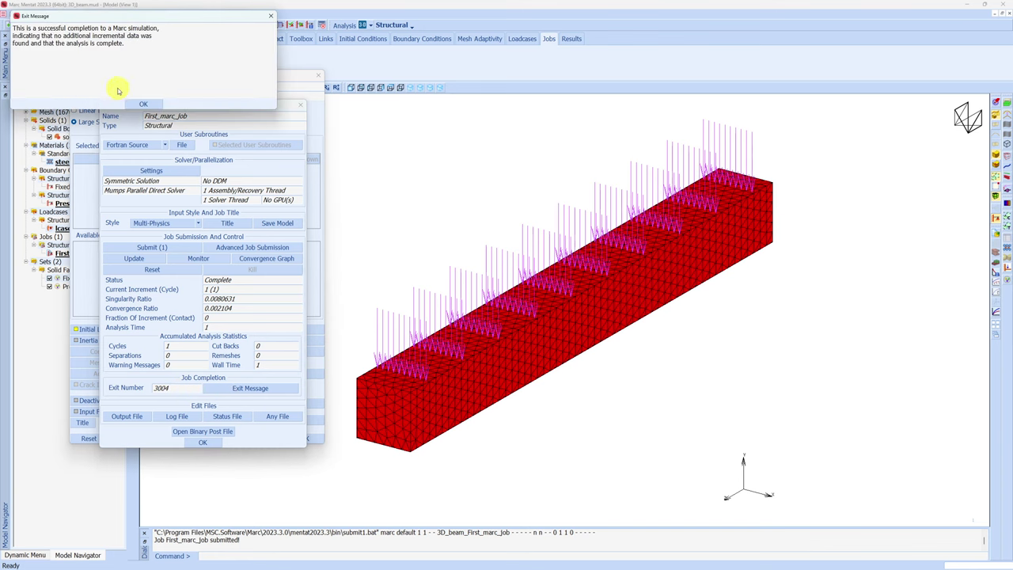
pyautogui.click(142, 104)
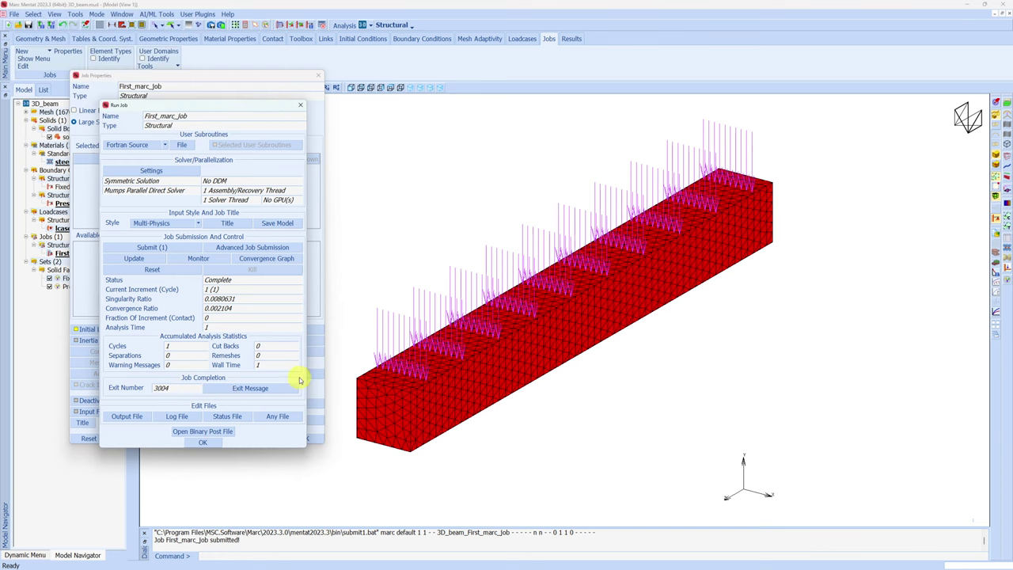
pyautogui.press('super+e')
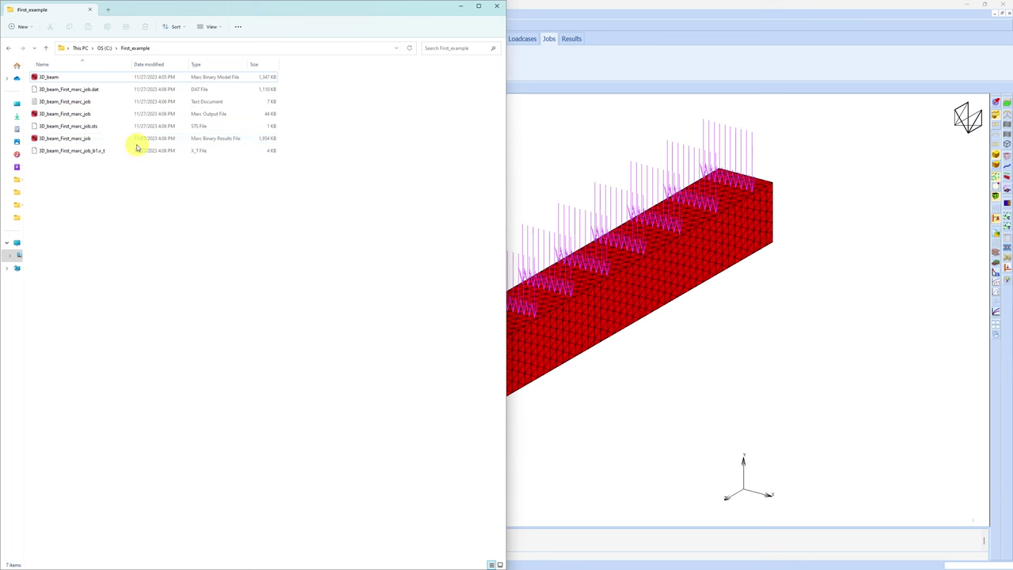
pyautogui.click(189, 139)
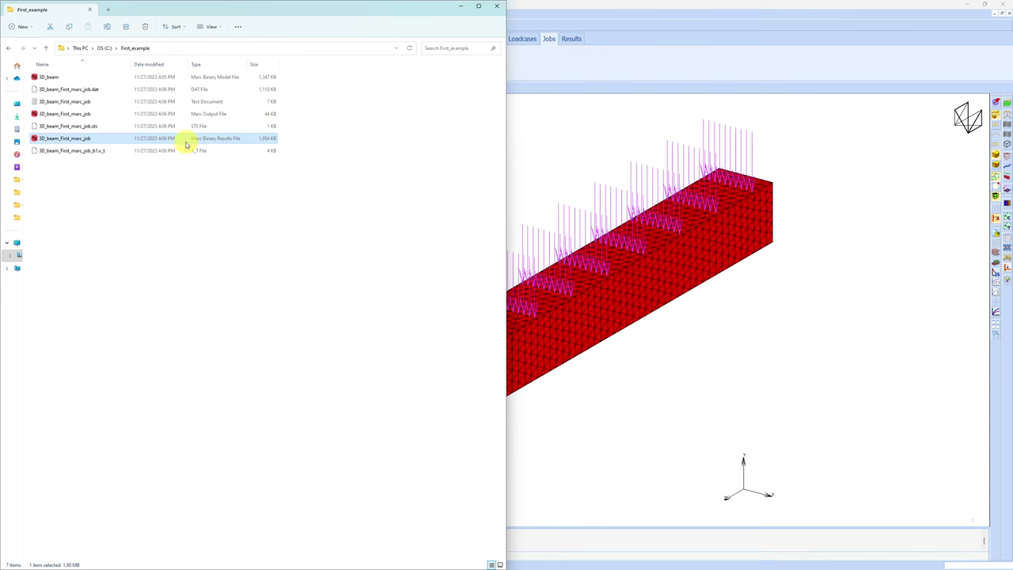
pyautogui.click(458, 7)
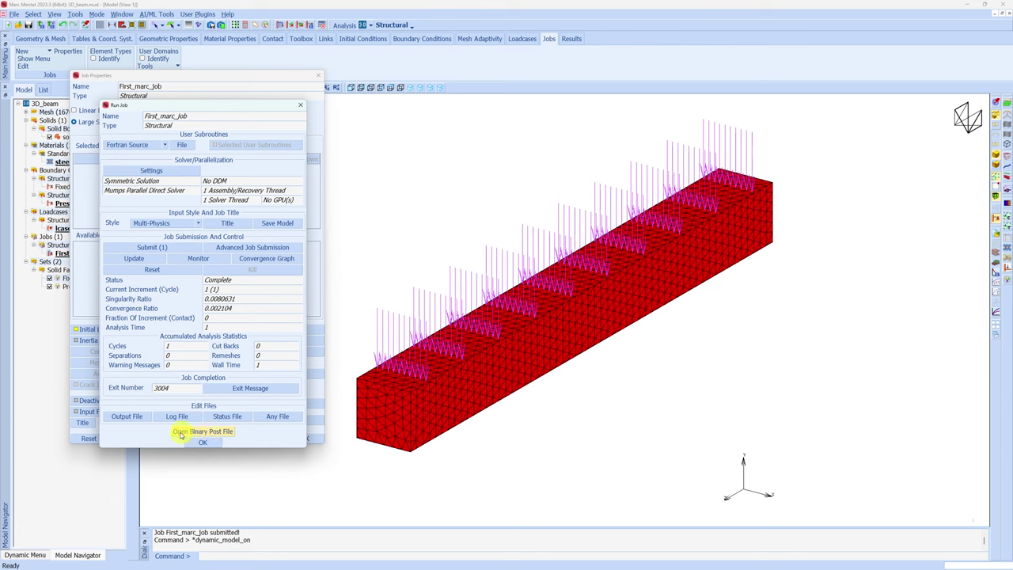
# Open First_marc_job's results and show the deformed and original shapes together.
pyautogui.click(223, 432)
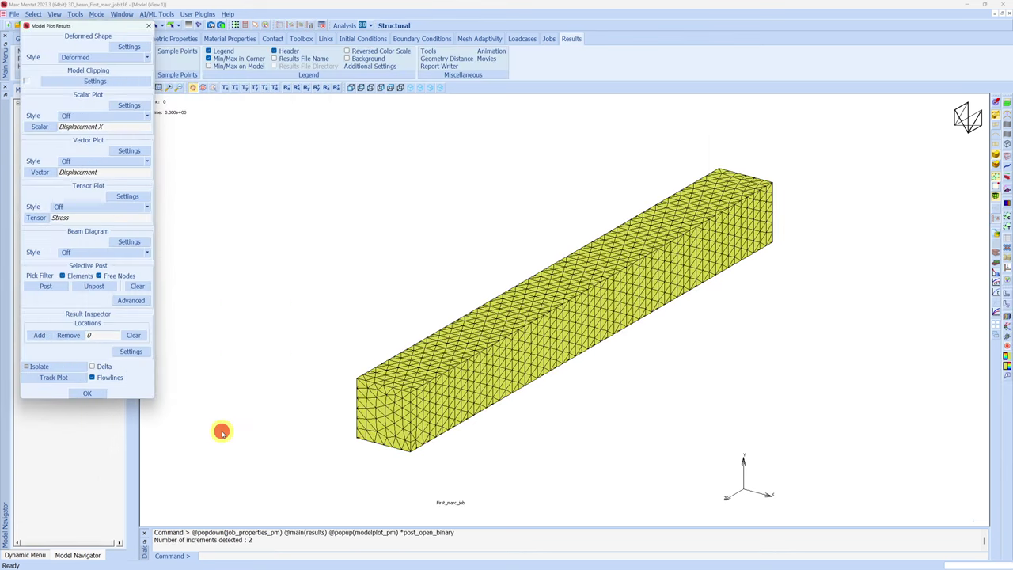
pyautogui.moveTo(76, 27); pyautogui.dragTo(206, 110)
pyautogui.click(276, 139)
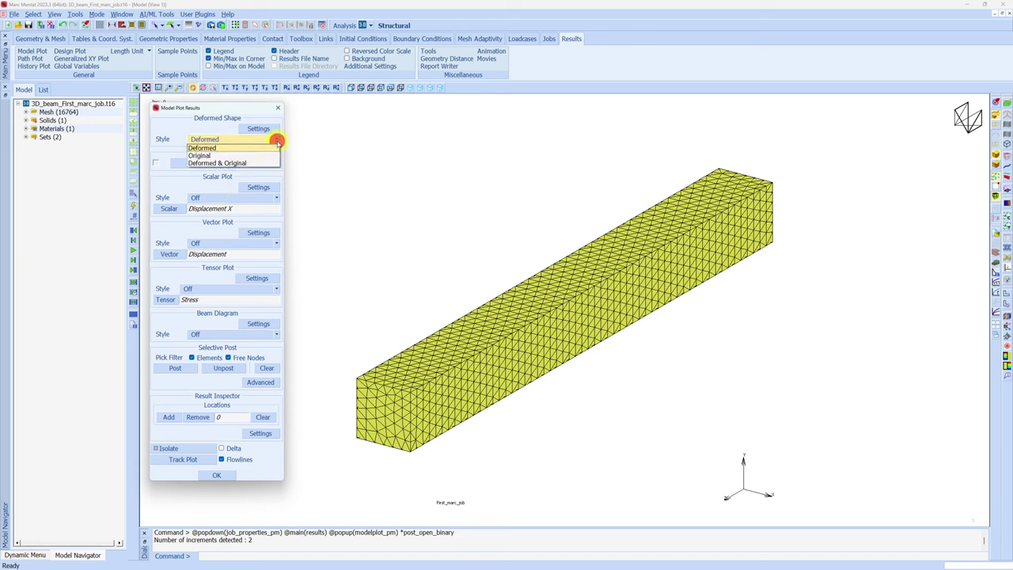
pyautogui.click(231, 163)
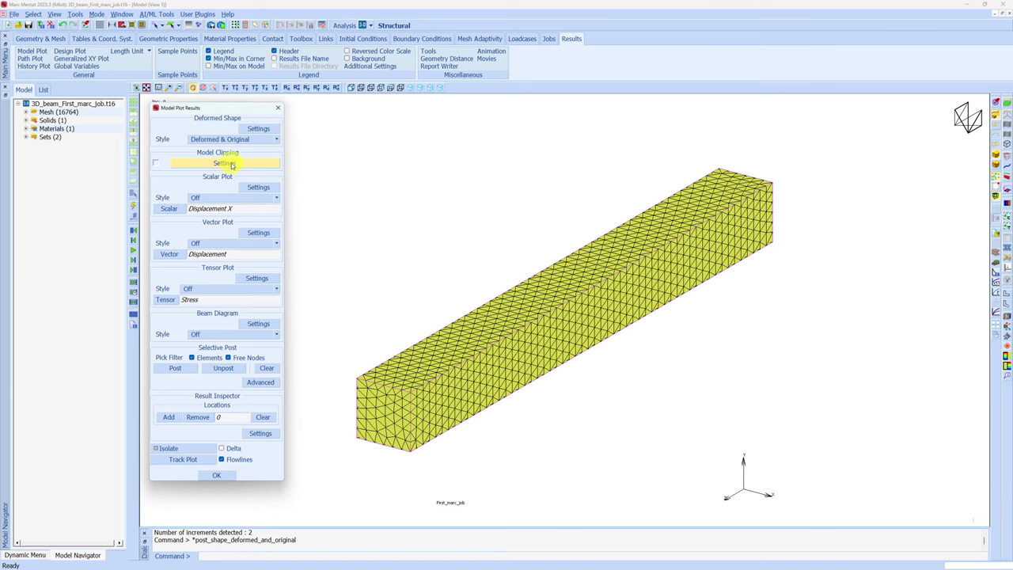
# Plot Displacement as contour bands at the last increment, maximum 5.303e-04 at node 316.
pyautogui.click(212, 198)
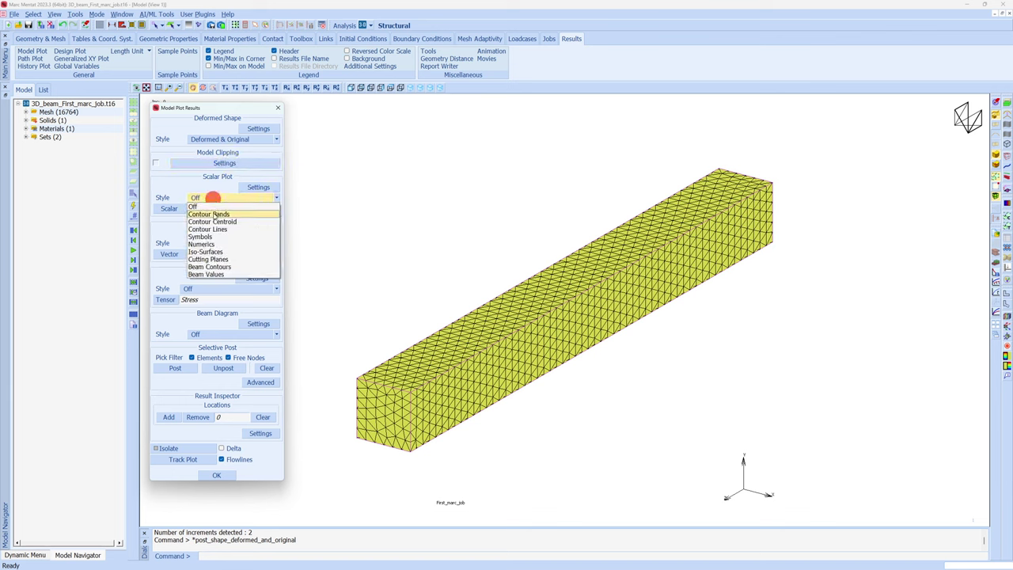
pyautogui.click(213, 211)
pyautogui.click(169, 208)
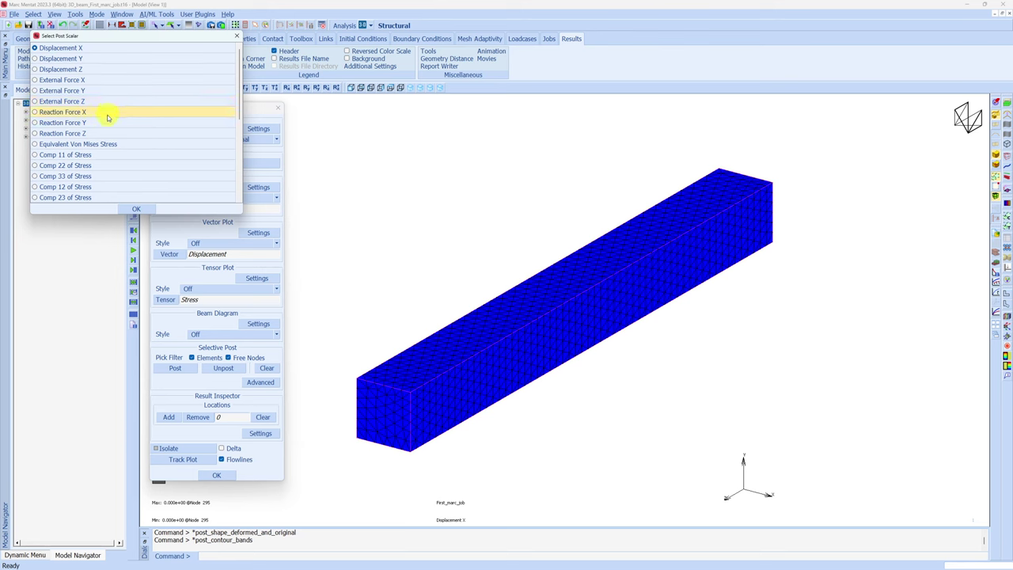
pyautogui.scroll(-5, 107, 117)
pyautogui.click(81, 90)
pyautogui.click(136, 208)
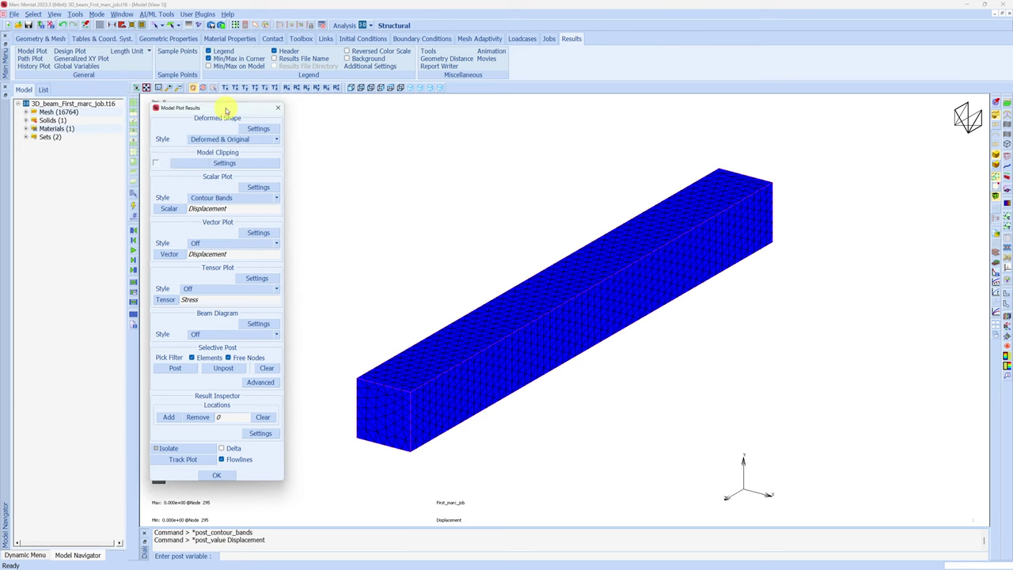
pyautogui.moveTo(225, 110); pyautogui.dragTo(283, 106)
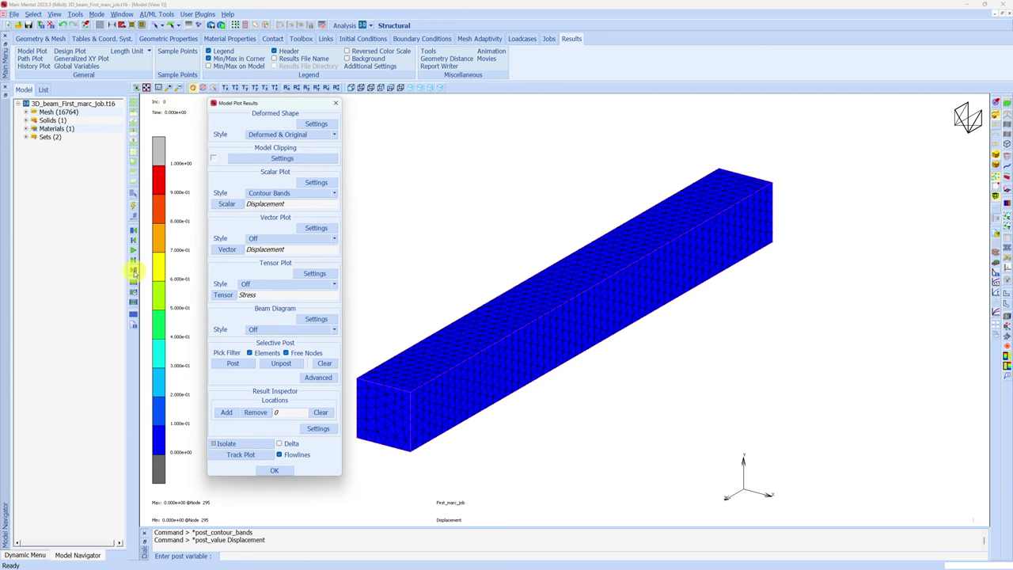
pyautogui.click(134, 271)
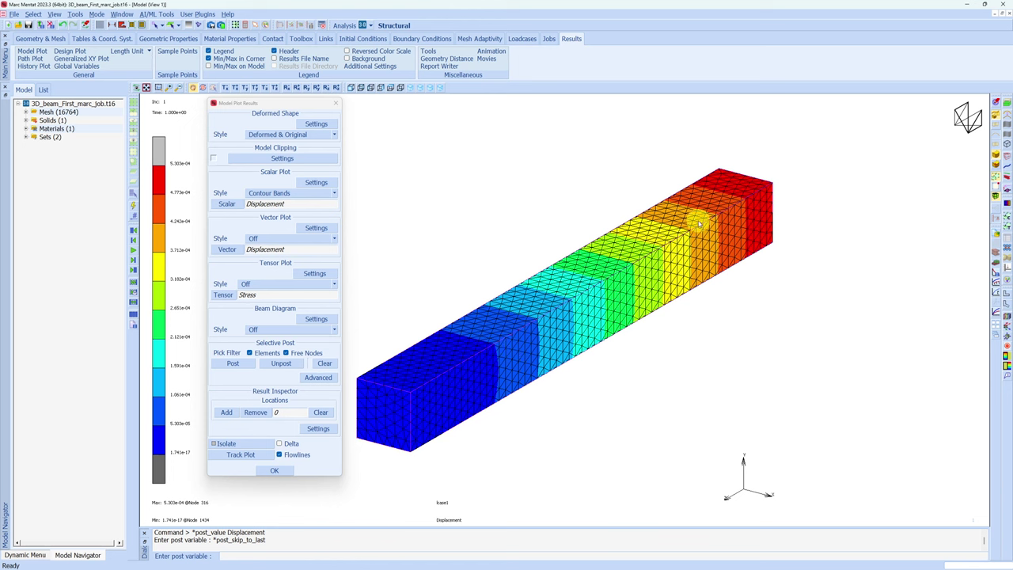
# View the beam from the side and set deformation scaling to Automatic (factor 95.2256).
pyautogui.click(382, 88)
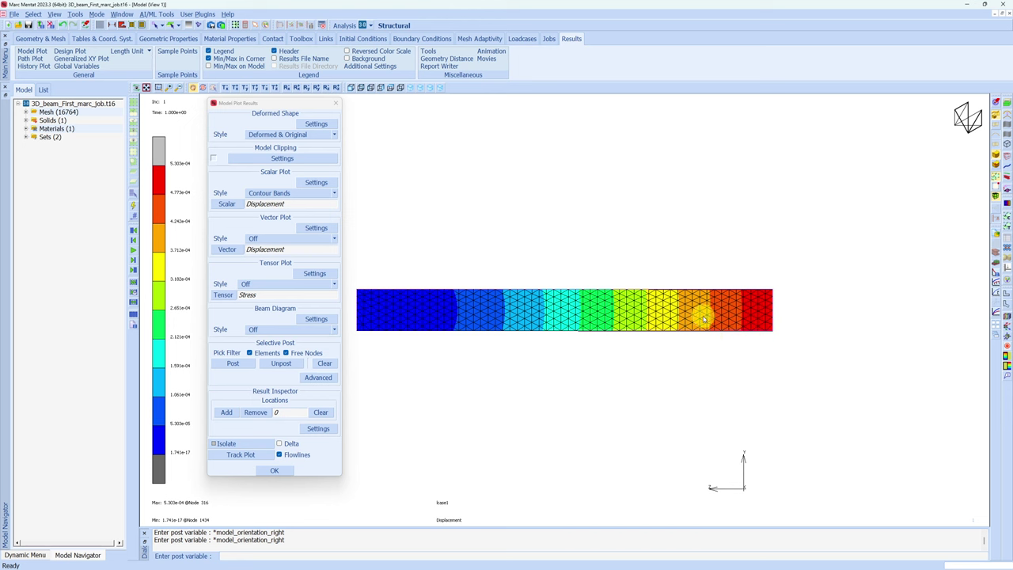
pyautogui.click(313, 128)
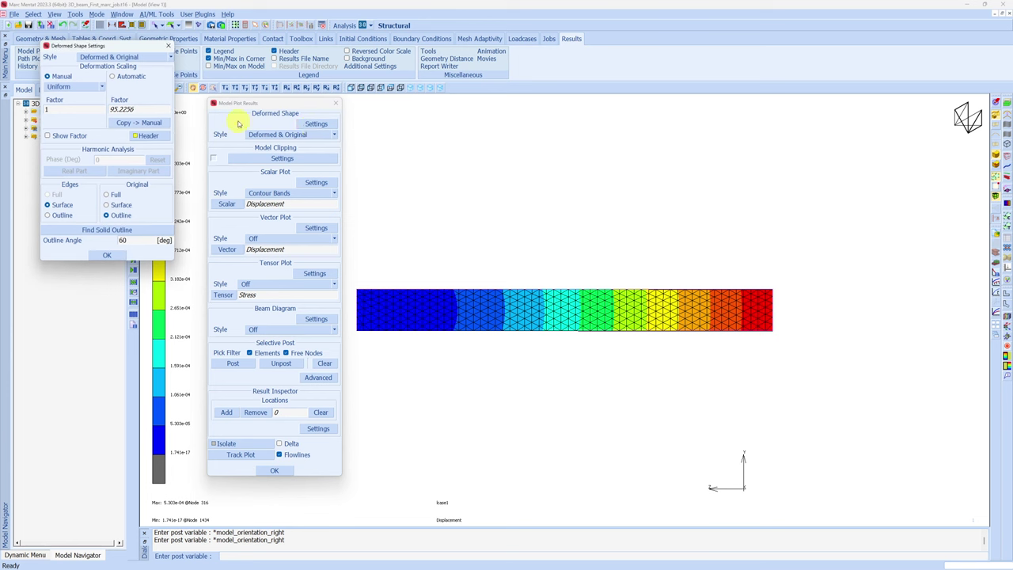
pyautogui.click(113, 76)
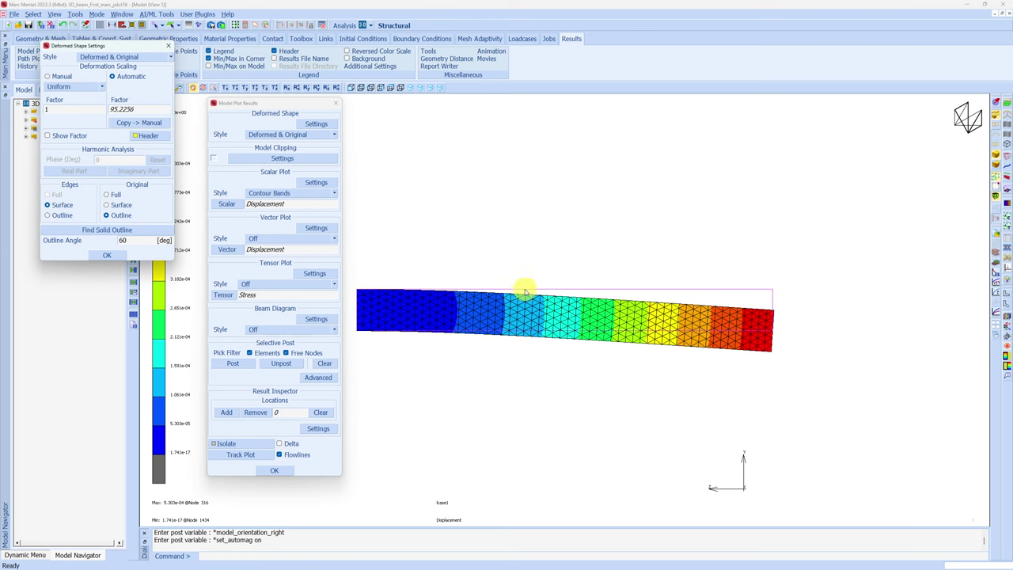
pyautogui.click(168, 49)
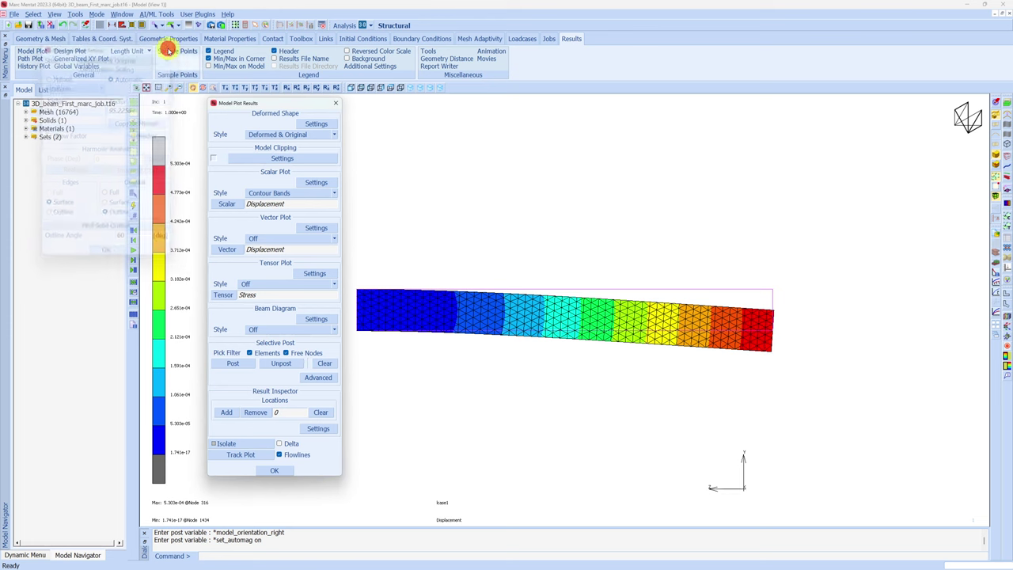
# Plot Equivalent Von Mises Stress contours, peaking at 7.831e+05 at node 659.
pyautogui.click(228, 204)
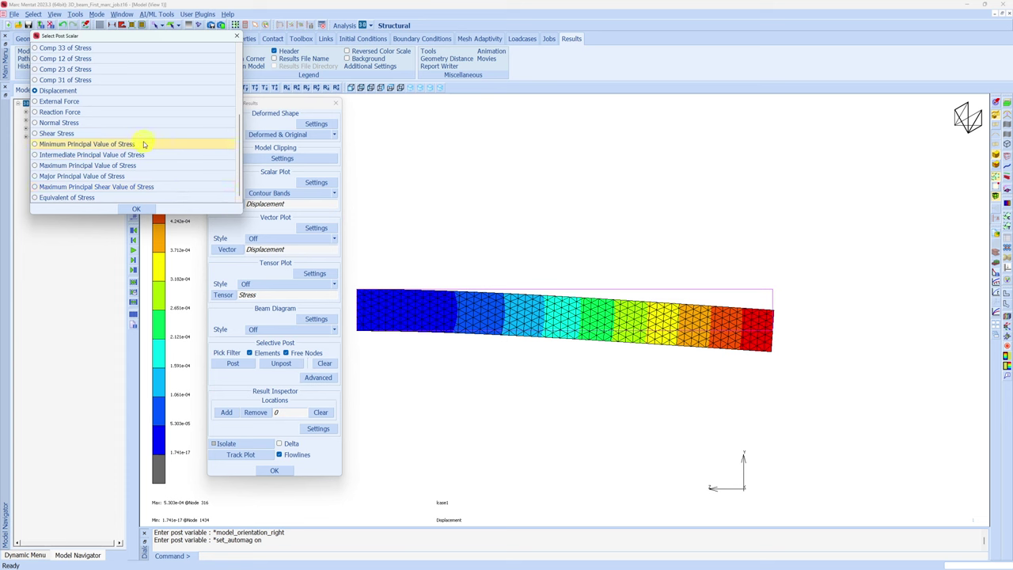
pyautogui.scroll(4, 111, 145)
pyautogui.click(82, 144)
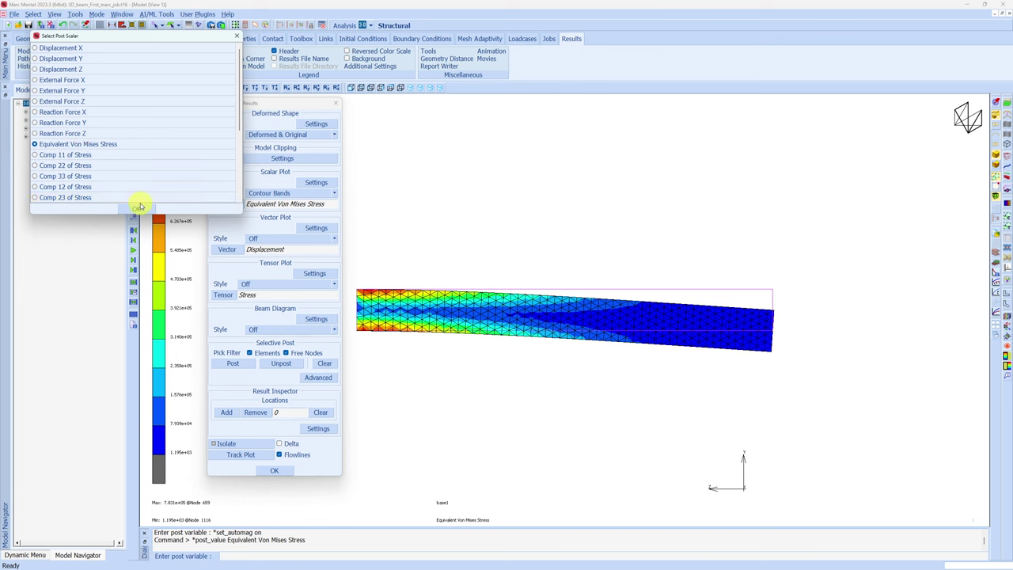
pyautogui.click(136, 208)
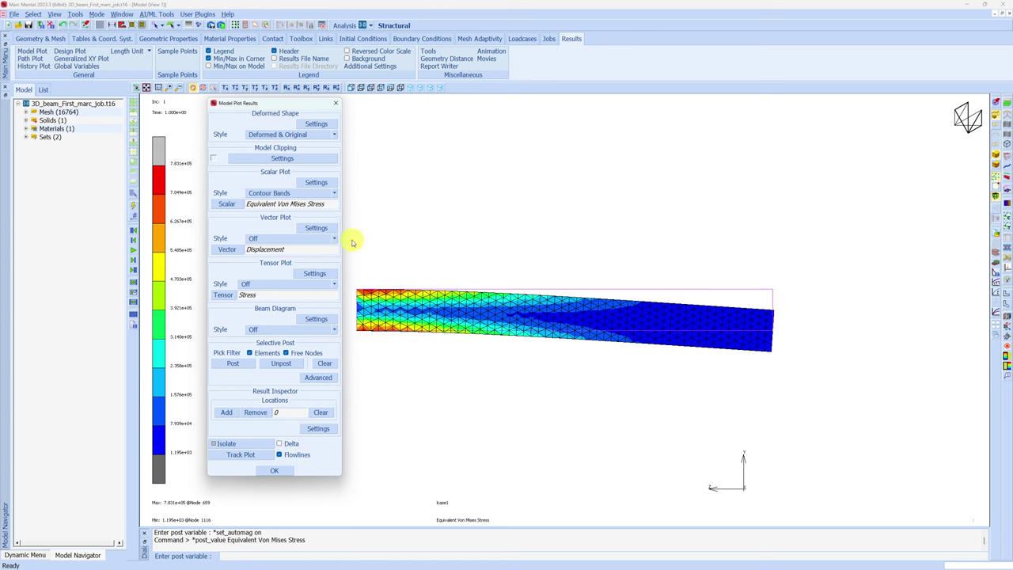
# Close the post file and Model Plot Results panel to return to the meshed 3D_beam with its pressure load.
pyautogui.click(51, 27)
pyautogui.click(335, 106)
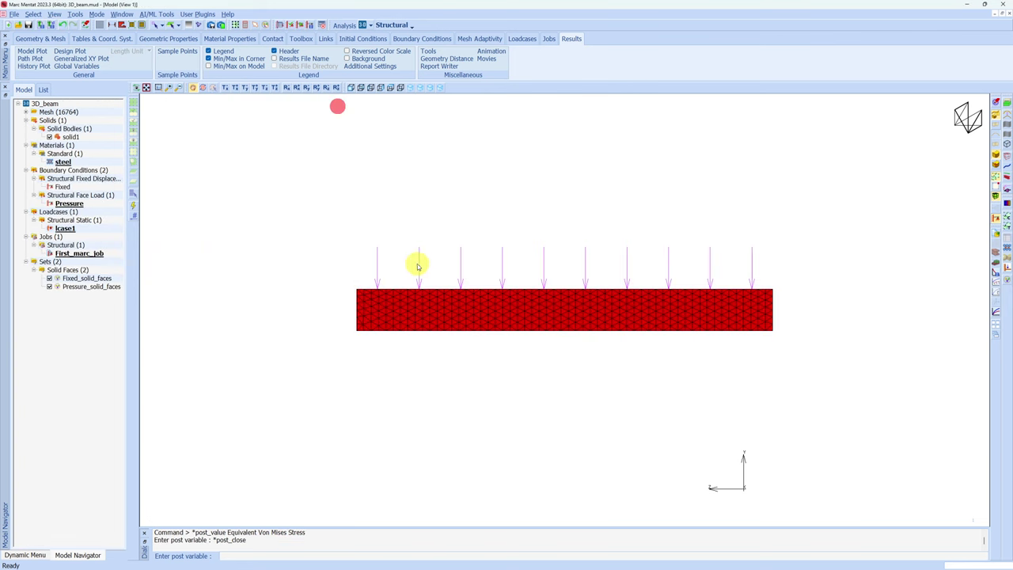